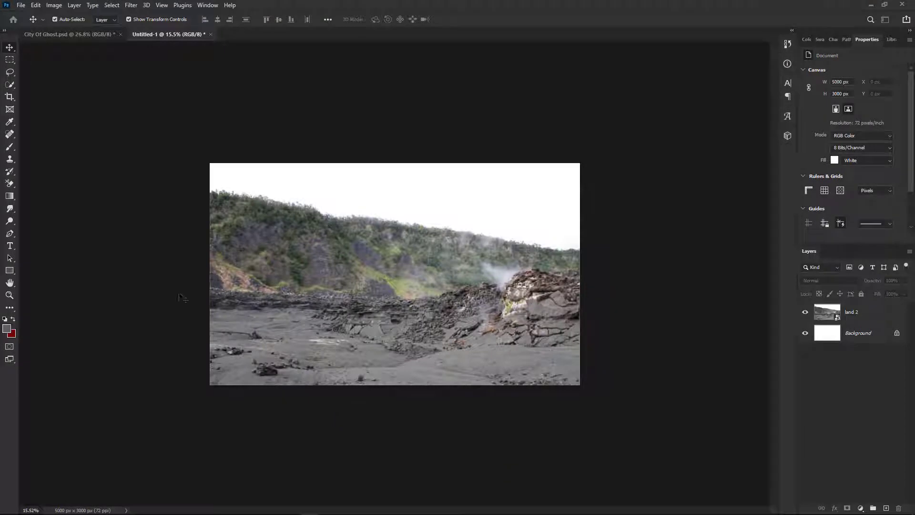
Step: Select the rocky foreground of the land 2 image with Quick Selection and mask out the hills and sky behind it
left_click(9, 85)
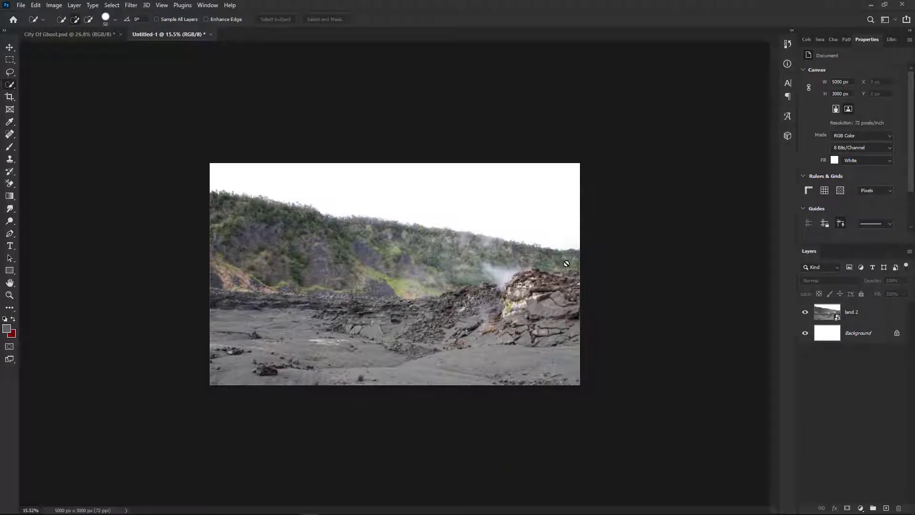
left_click(840, 315)
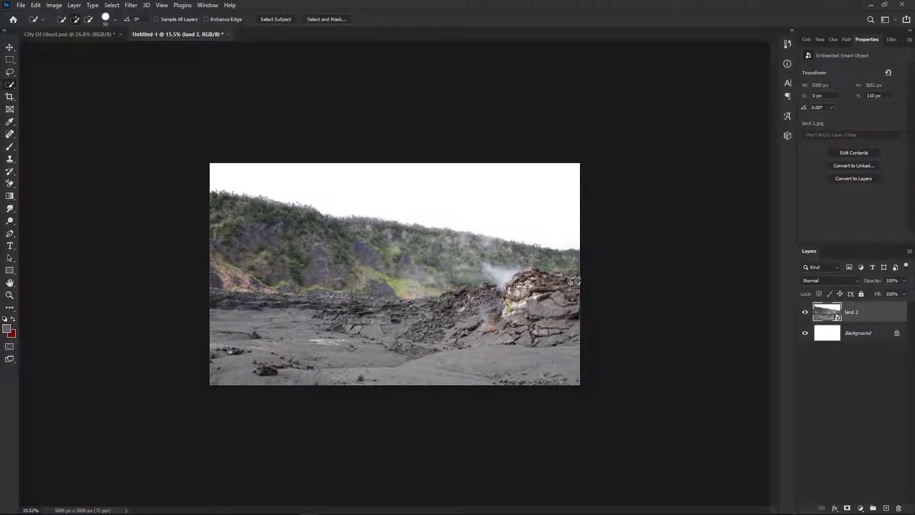
mouse_move(439, 342)
left_mouse_down()
mouse_move(278, 376)
mouse_move(580, 385)
left_mouse_up()
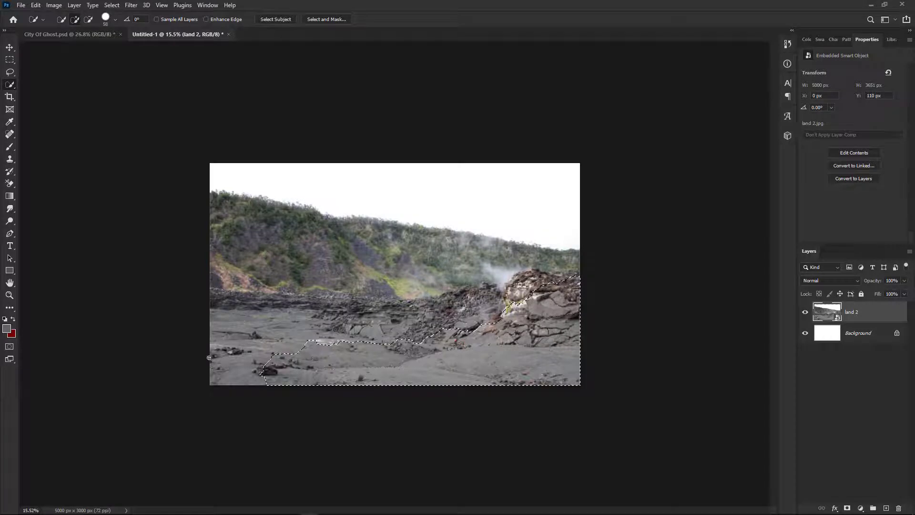
mouse_move(208, 357)
left_mouse_down()
mouse_move(347, 332)
mouse_move(233, 313)
left_mouse_up()
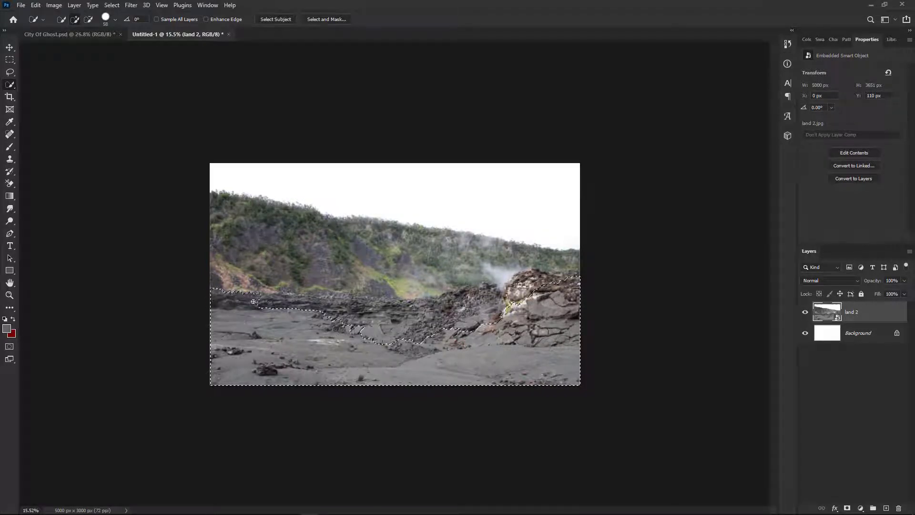
mouse_move(292, 309)
left_mouse_down()
mouse_move(265, 302)
mouse_move(420, 308)
left_mouse_up()
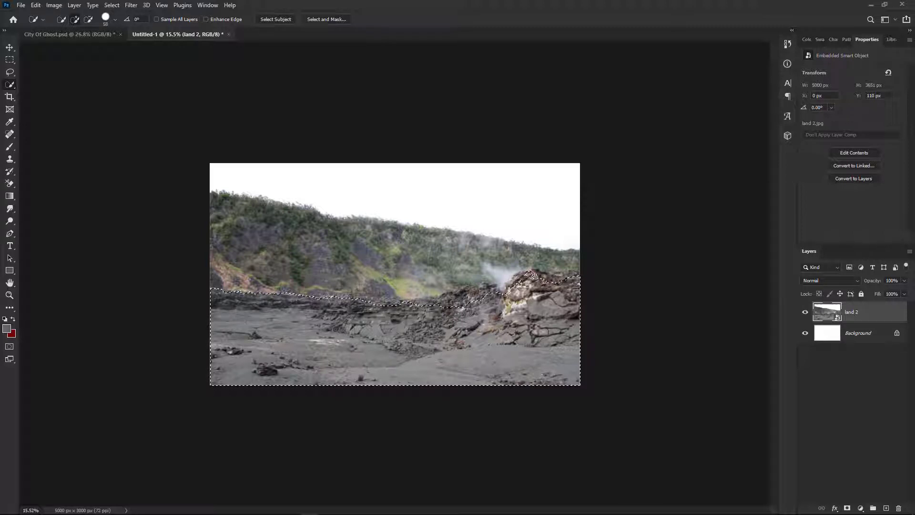
left_click_drag(560, 279, 551, 276)
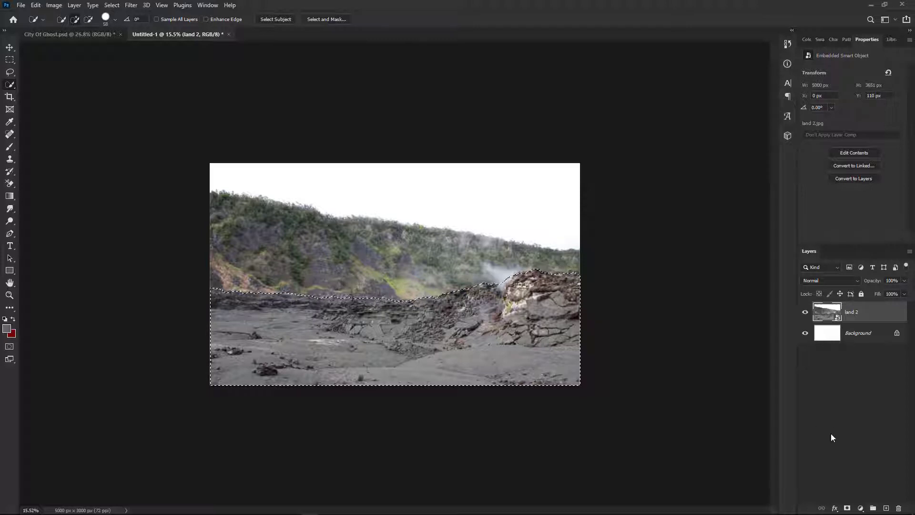
left_click(847, 508)
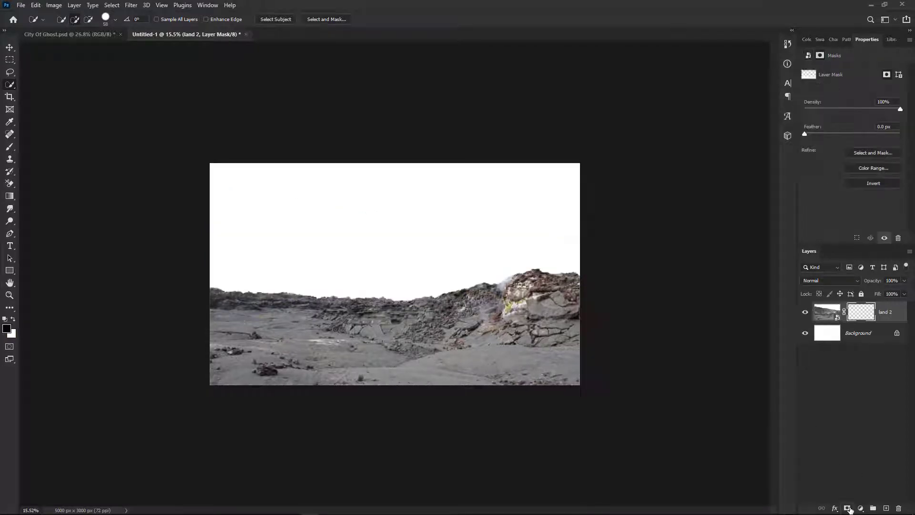
Step: Bring the land 3 and evening rainy clouds images from the City Of Ghost Stock folder into the Untitled-1 document
key("alt+Tab")
key("Tab")
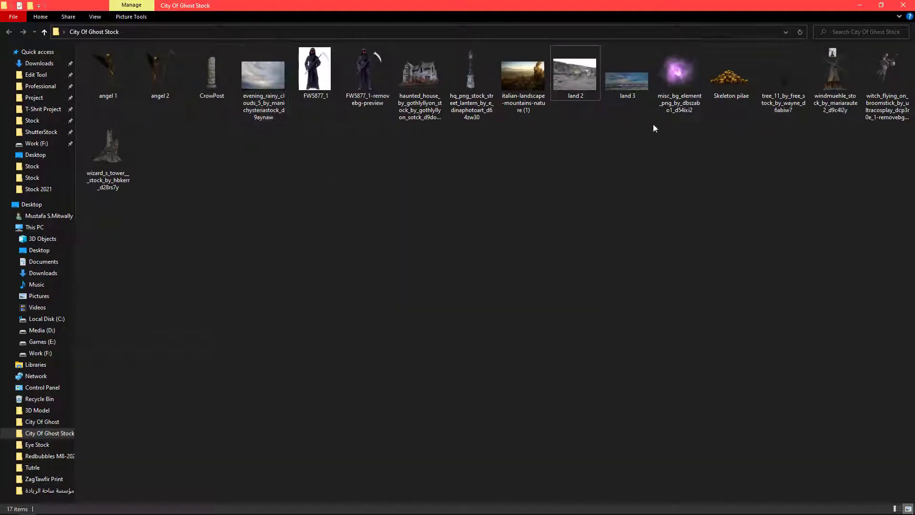
left_click(631, 91)
left_click_drag(246, 91, 715, 59)
key("alt+Tab")
Step: Scale the clouds image to about 5222 × 3482 px over the upper canvas and place land 3 higher, overlapping the top of the rocks
left_click_drag(627, 185, 474, 227)
left_click_drag(579, 90, 596, 74)
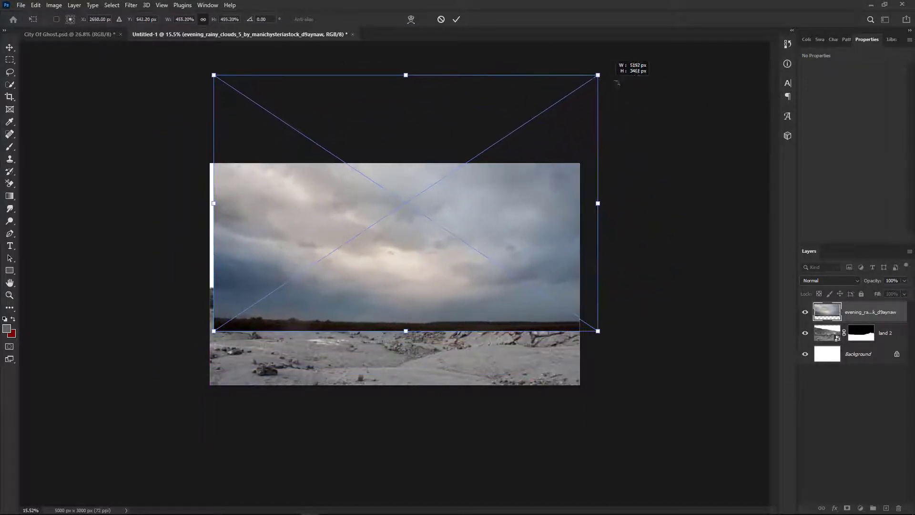
left_click_drag(491, 153, 478, 131)
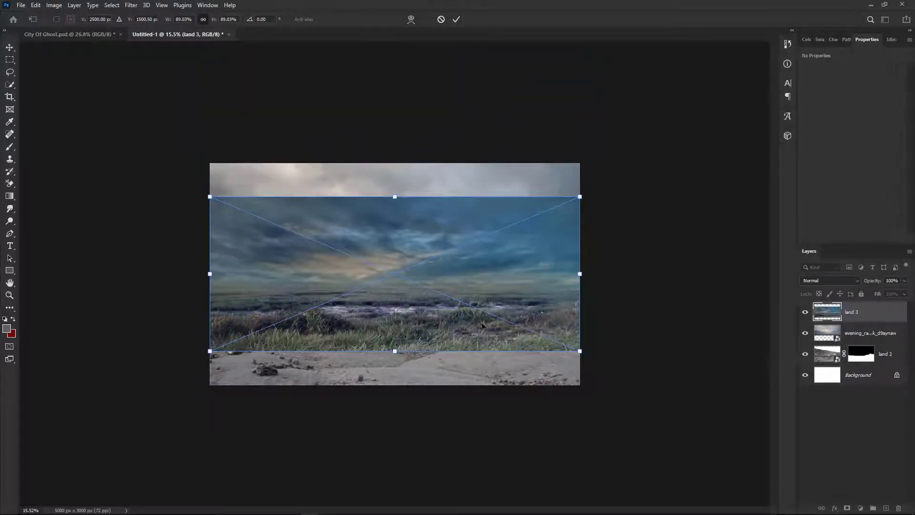
left_click_drag(478, 326, 479, 273)
key("Return")
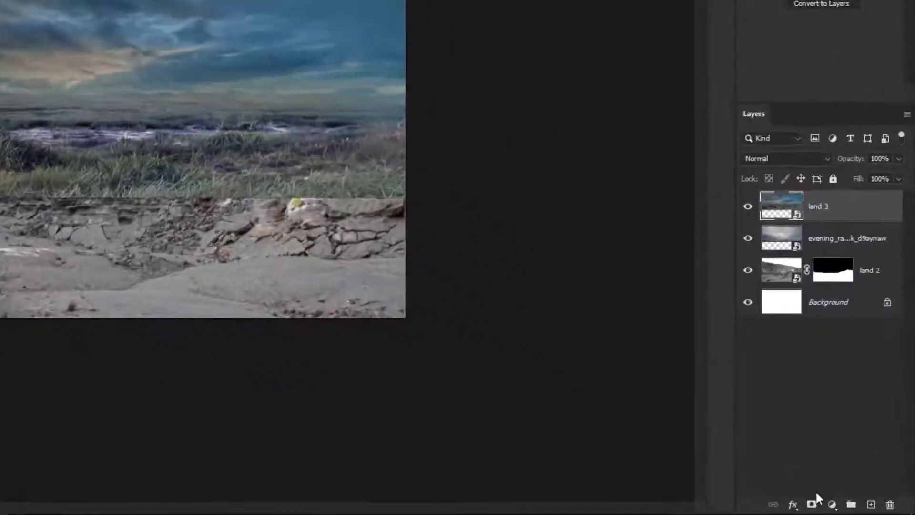
Step: Add a layer mask to land 3 and paint black along its lower edge with a soft 1100 px brush
left_click(846, 508)
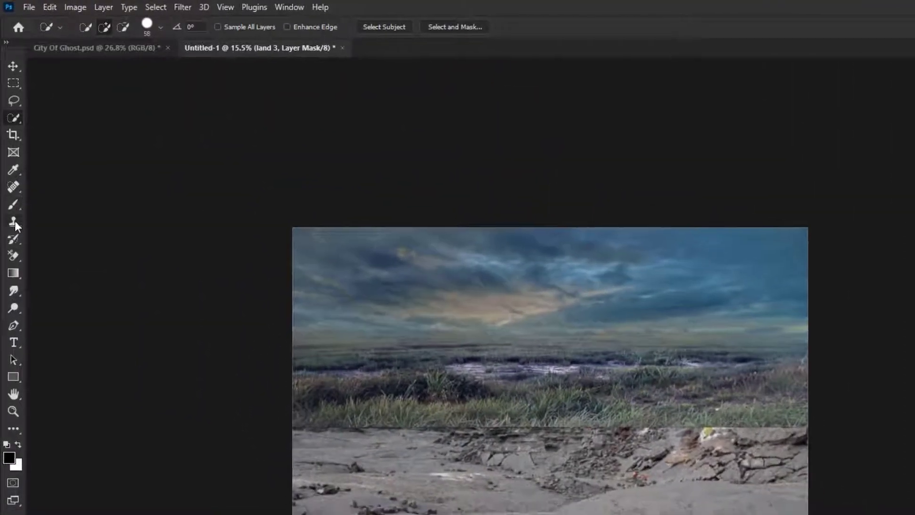
left_click(10, 145)
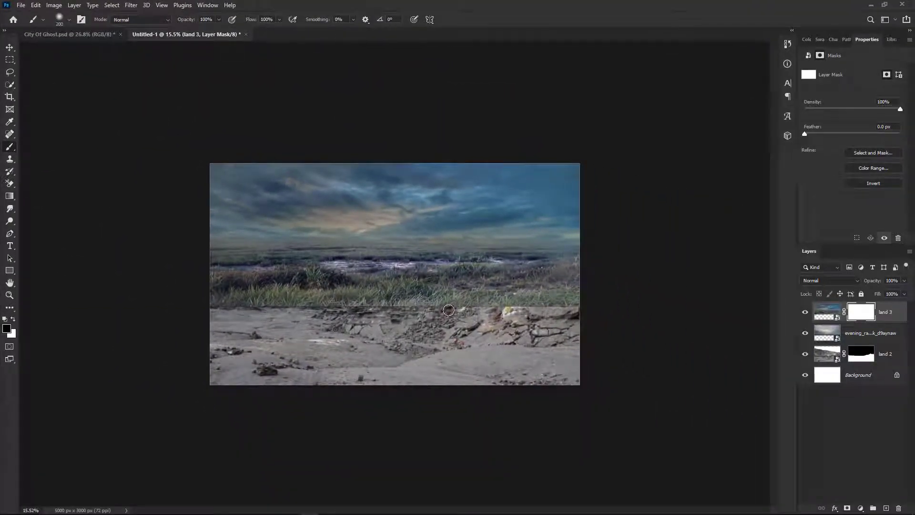
key("]")
key("]")
key("]")
key("]")
key("]")
key("]")
key("]")
key("]")
key("]")
mouse_move(573, 334)
left_mouse_down()
mouse_move(437, 342)
mouse_move(496, 351)
left_mouse_up()
key("ctrl+z")
mouse_move(569, 329)
left_mouse_down()
mouse_move(533, 331)
mouse_move(576, 335)
mouse_move(319, 344)
mouse_move(215, 337)
mouse_move(252, 353)
left_mouse_up()
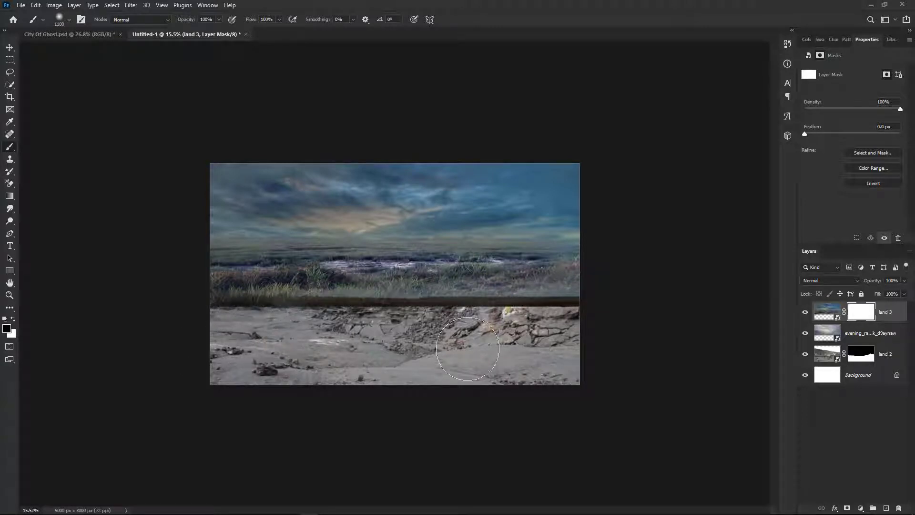
Step: Add a layer mask to the evening clouds layer and paint out its lower part over the rocky ground
left_click(894, 333)
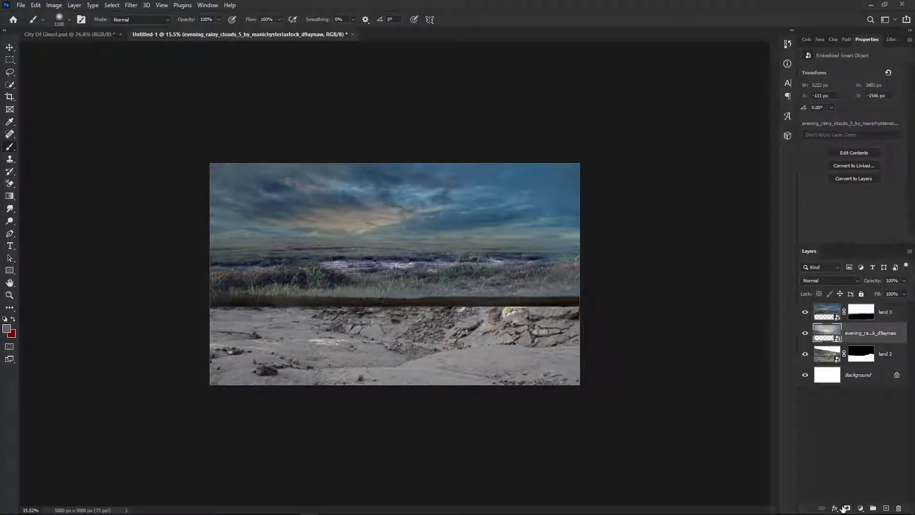
left_click(846, 508)
mouse_move(562, 355)
left_mouse_down()
mouse_move(465, 335)
mouse_move(335, 355)
mouse_move(279, 333)
mouse_move(209, 334)
mouse_move(474, 358)
left_mouse_up()
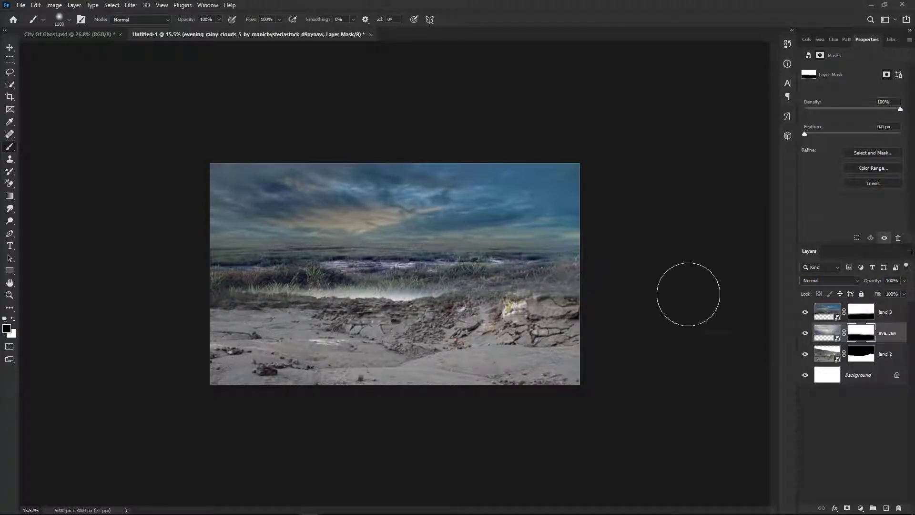
Step: Move the land 3 layer down so its top edge meets the canvas's top edge and its grass overlaps the rocks
left_click(10, 46)
left_click(124, 119)
left_click_drag(396, 267, 439, 299)
left_click(722, 366)
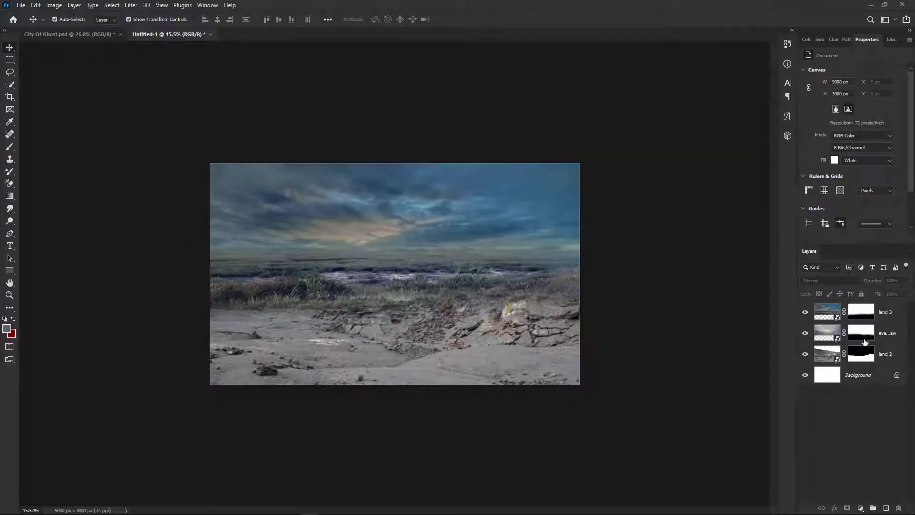
Step: Paint black on the land 3 mask with a 400 px brush to blend the grass edge into the rocks on both sides
left_click(861, 312)
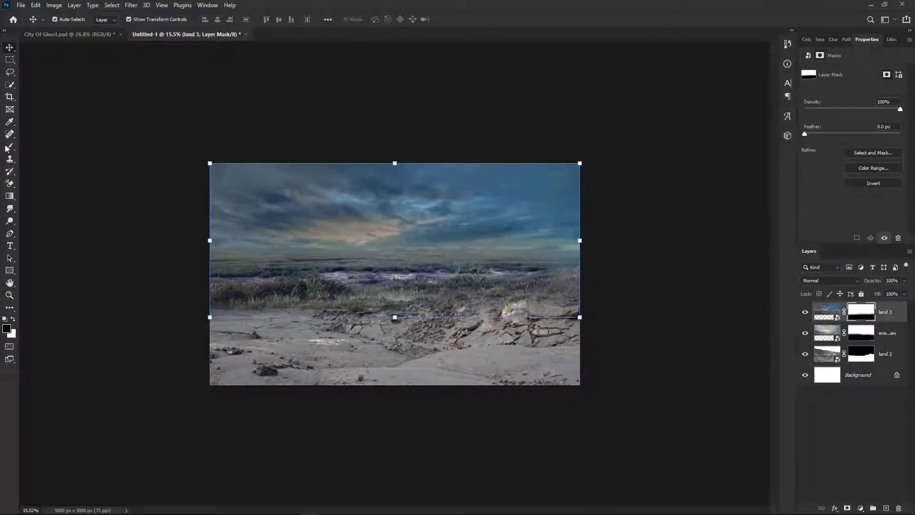
left_click(9, 147)
scroll(205, 302, "up", 3)
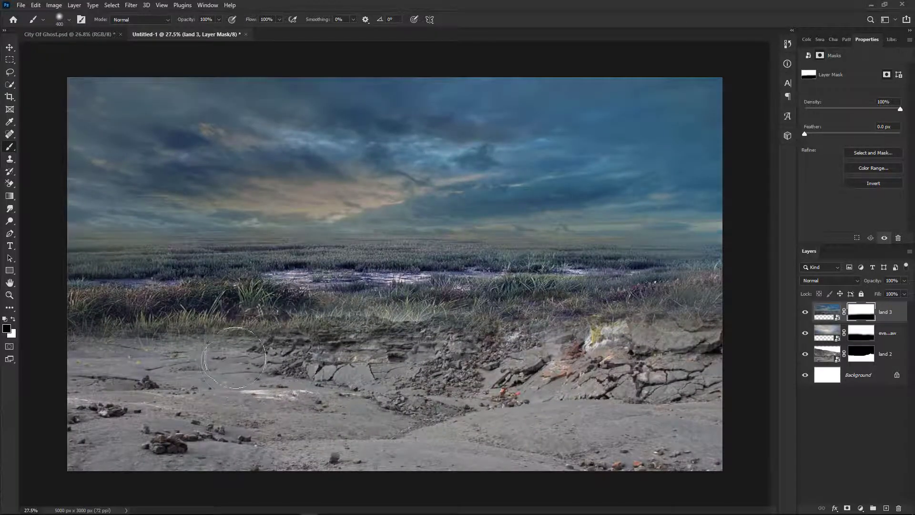
mouse_move(227, 359)
left_mouse_down()
mouse_move(131, 345)
mouse_move(179, 350)
mouse_move(115, 363)
left_mouse_up()
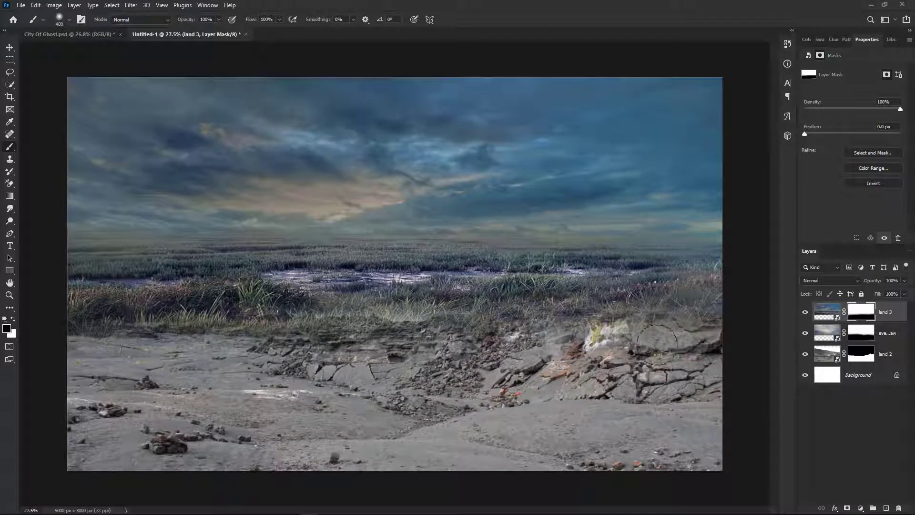
mouse_move(656, 345)
left_mouse_down()
mouse_move(728, 344)
mouse_move(656, 358)
mouse_move(698, 339)
left_mouse_up()
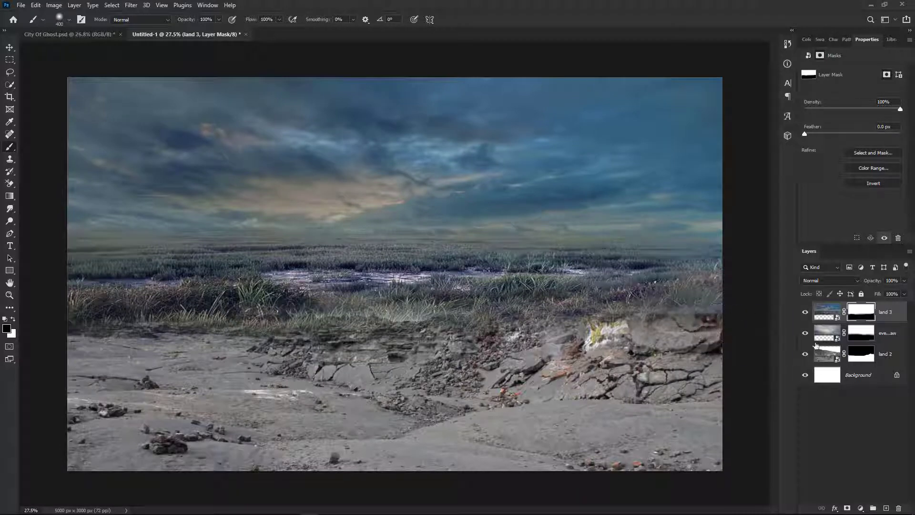
Step: Paint black on the land 3 mask over its whole sky down to the horizon to reveal the evening clouds
left_click(872, 339)
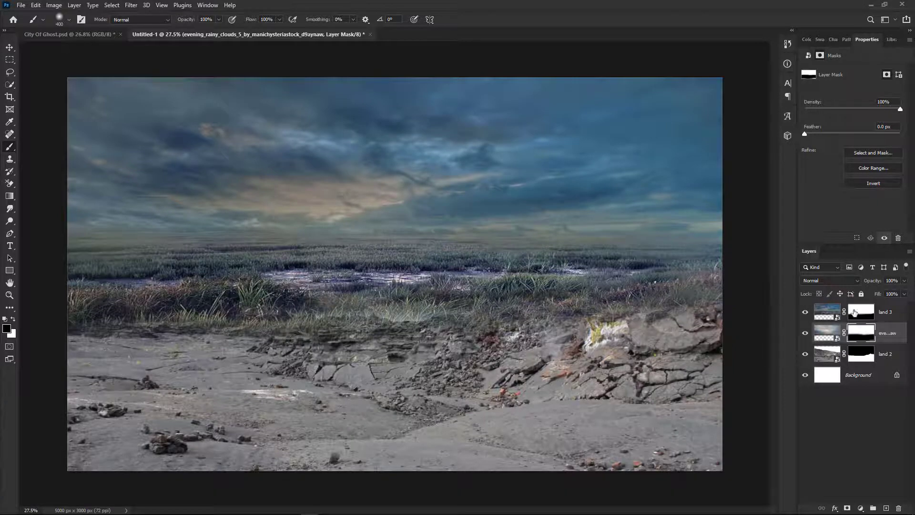
left_click(855, 312)
mouse_move(708, 143)
left_mouse_down()
mouse_move(509, 125)
mouse_move(723, 81)
mouse_move(291, 93)
mouse_move(57, 114)
mouse_move(9, 101)
mouse_move(15, 90)
mouse_move(81, 159)
mouse_move(298, 148)
mouse_move(17, 205)
mouse_move(180, 219)
mouse_move(771, 211)
mouse_move(436, 211)
mouse_move(779, 164)
mouse_move(432, 138)
mouse_move(325, 161)
mouse_move(446, 181)
mouse_move(488, 164)
mouse_move(769, 216)
mouse_move(24, 215)
mouse_move(252, 108)
mouse_move(232, 65)
mouse_move(614, 144)
left_mouse_up()
left_click_drag(552, 241, 243, 240)
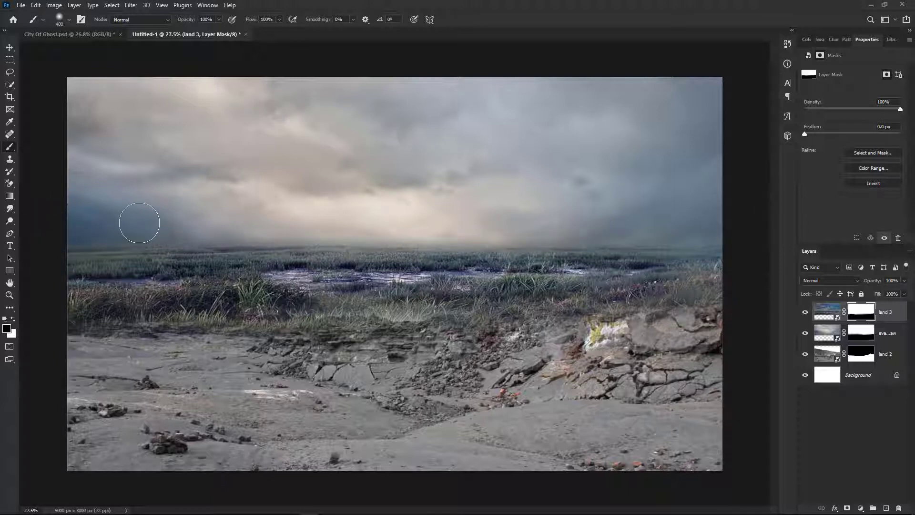
left_click_drag(137, 218, 678, 218)
scroll(728, 231, "down", 2)
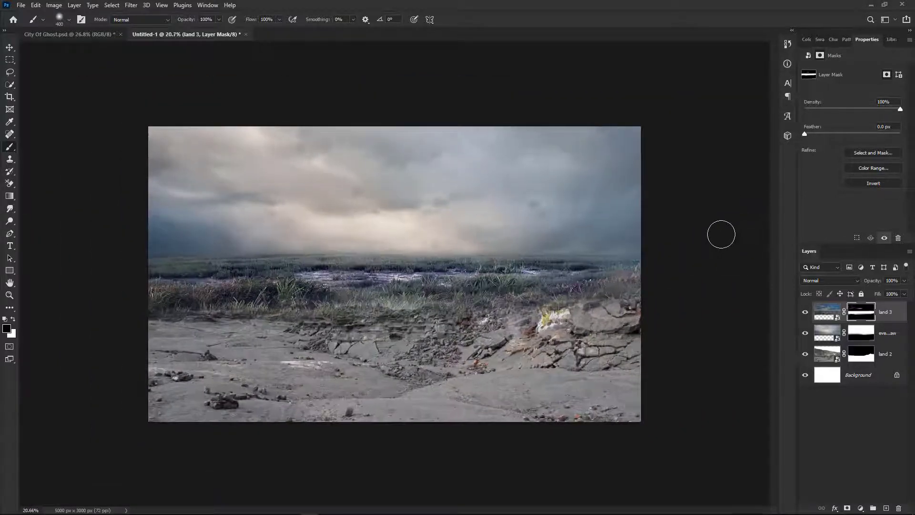
left_click(9, 47)
left_click(147, 85)
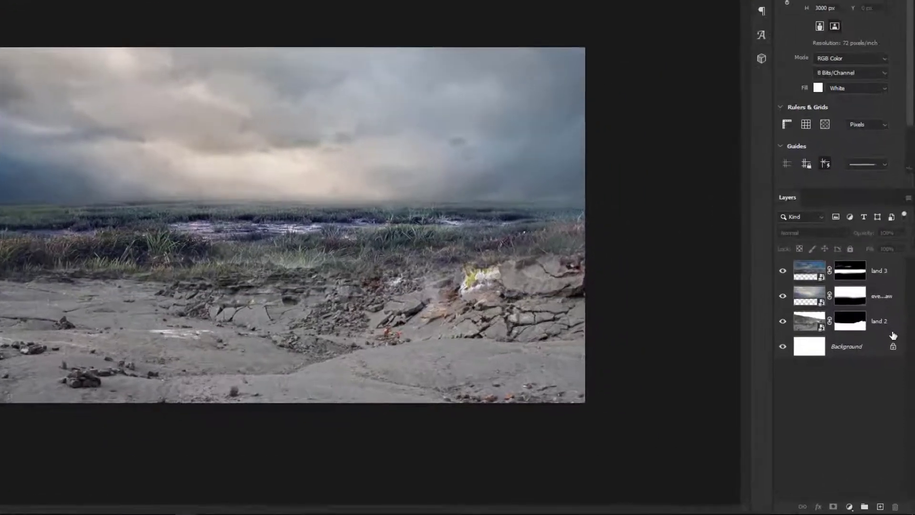
Step: Add a Curves adjustment clipped to land 2 and darken the rocks with a curve point at input 195, output 113
left_click(864, 353)
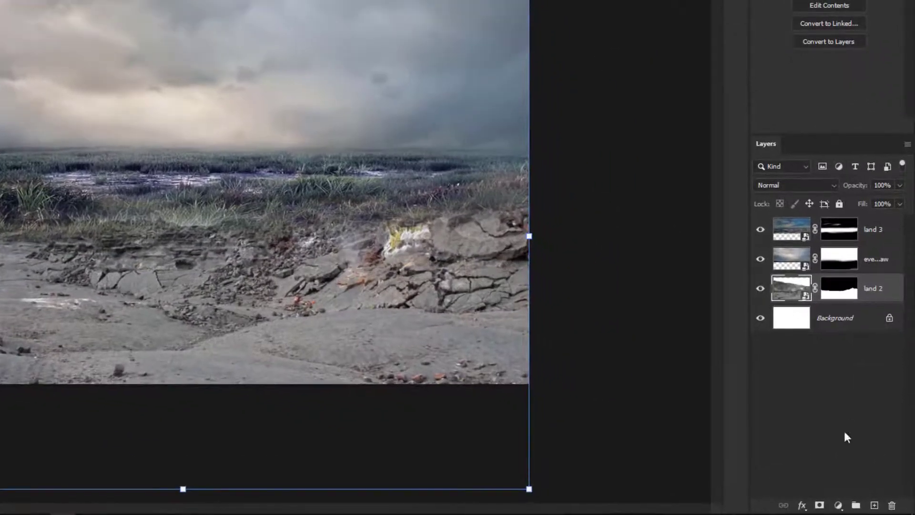
left_click(845, 502)
left_click(834, 341)
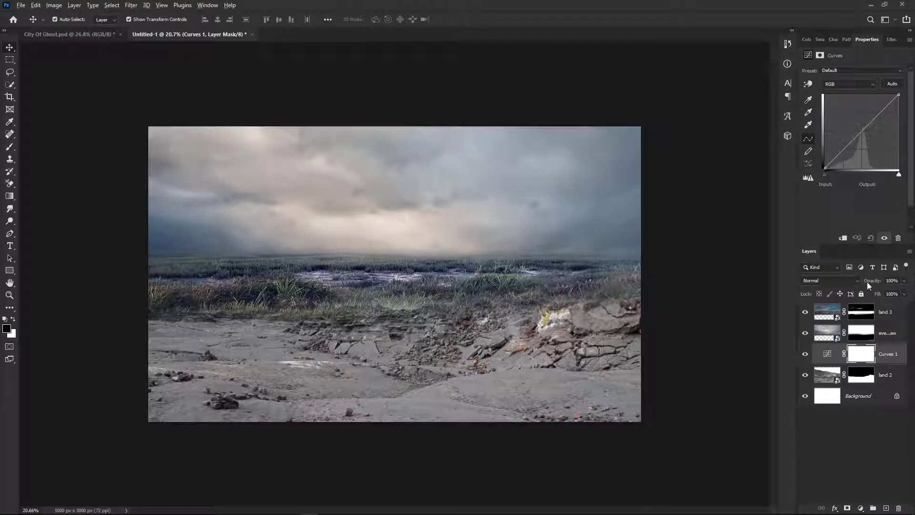
left_click(843, 238)
left_click_drag(861, 133, 880, 135)
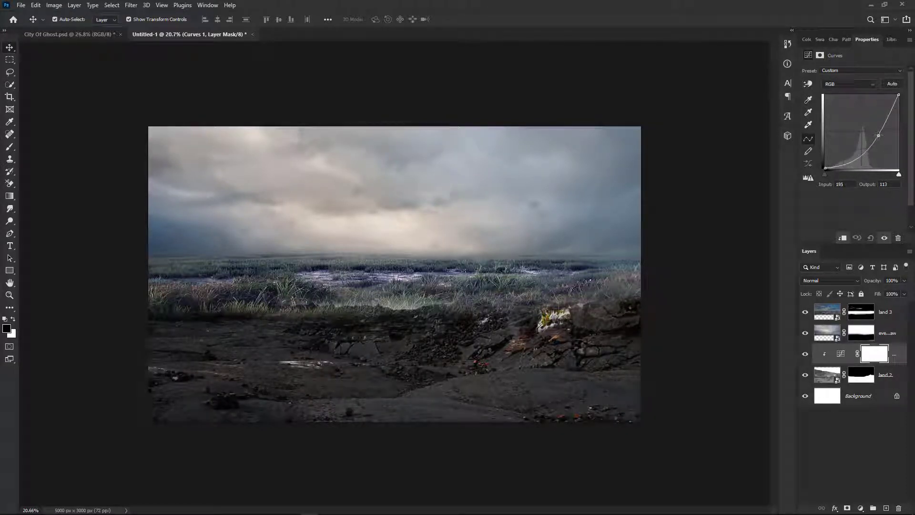
left_click(743, 294)
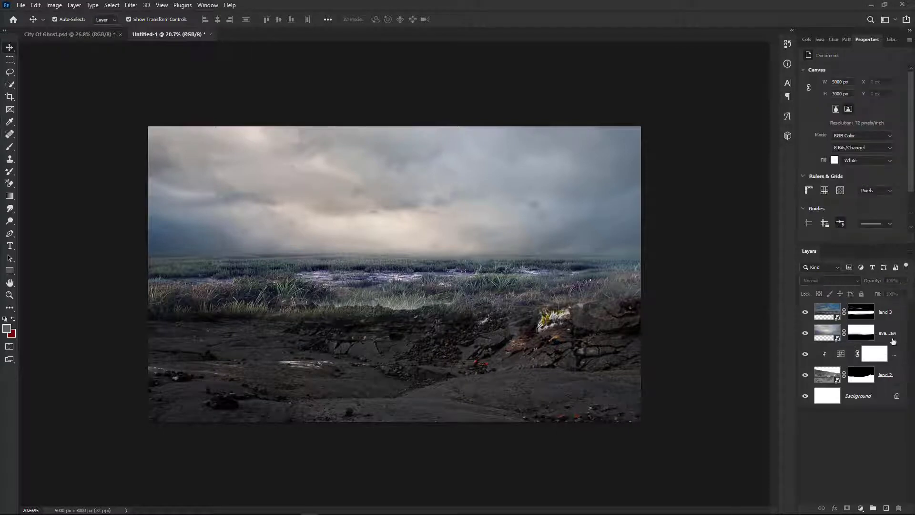
Step: Add a Curves adjustment clipped to land 3 and darken the grass with a curve point at input 181, output 131
left_click(893, 317)
left_click(861, 508)
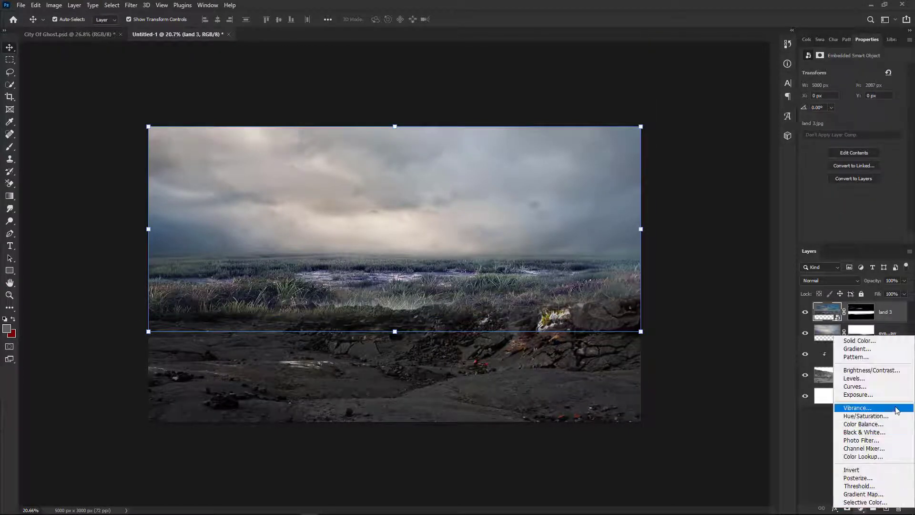
left_click(875, 385)
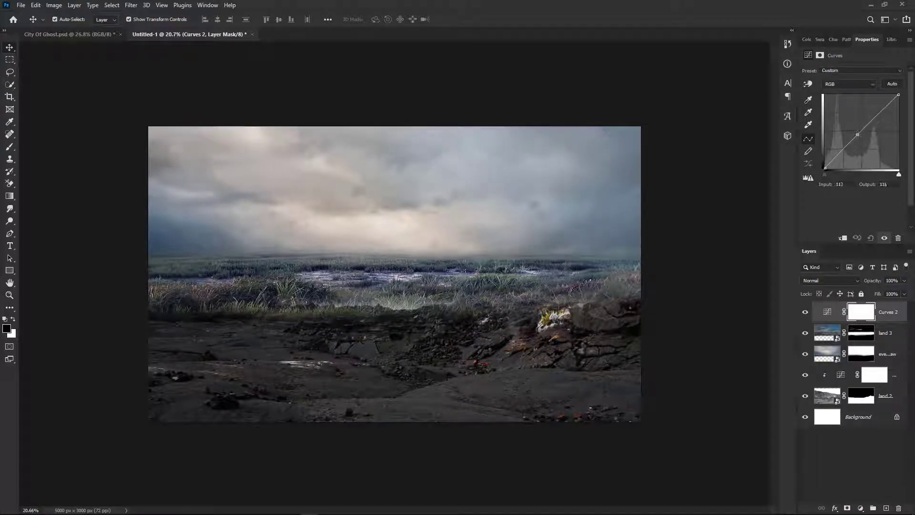
left_click_drag(857, 135, 872, 133)
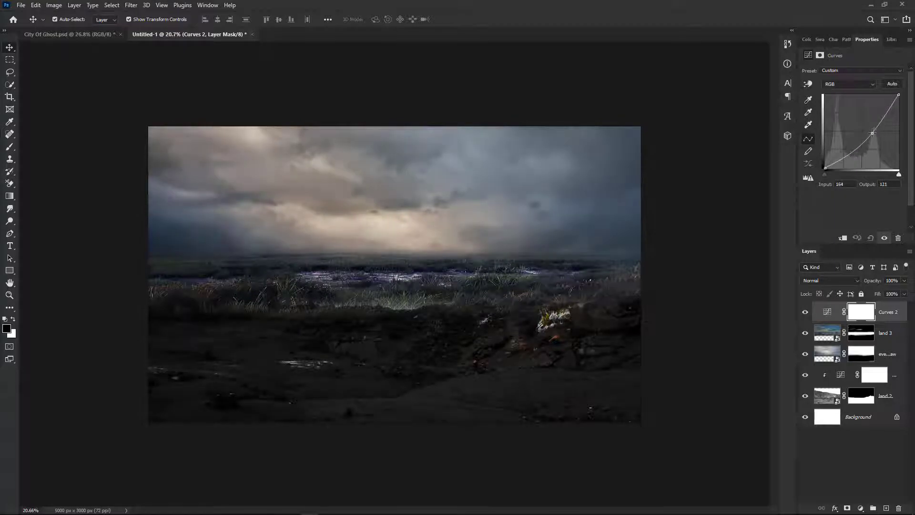
left_click(896, 320, "alt")
left_click_drag(874, 133, 875, 130)
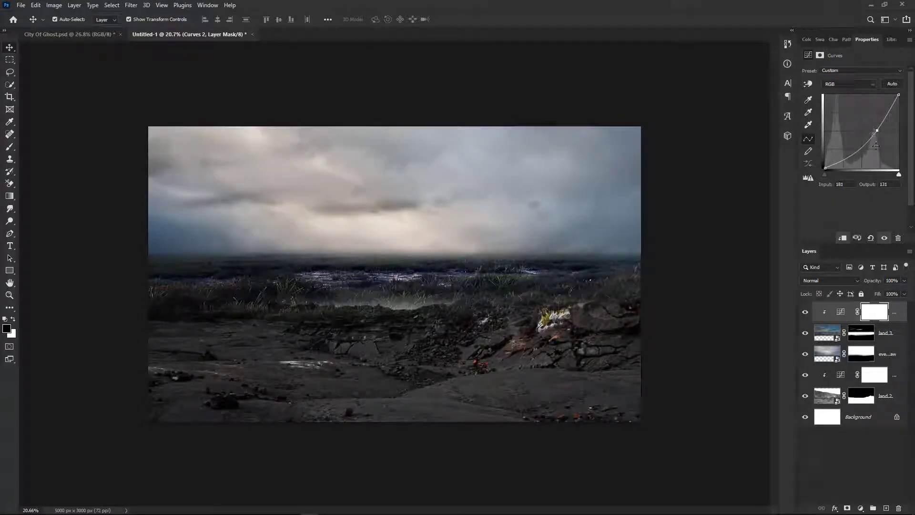
Step: Add a Curves adjustment clipped to the evening clouds layer and darken the sky with a curve point at input 180, output 111
left_click(881, 359)
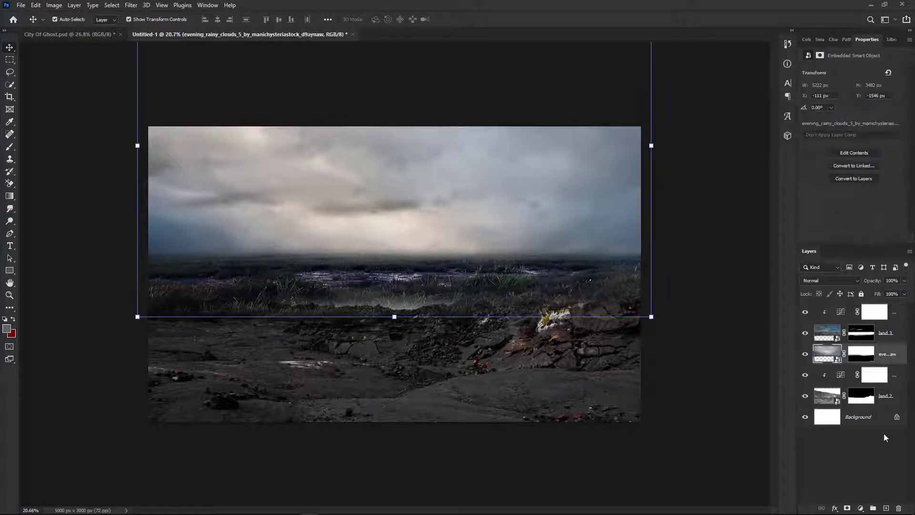
left_click(860, 509)
left_click(873, 391)
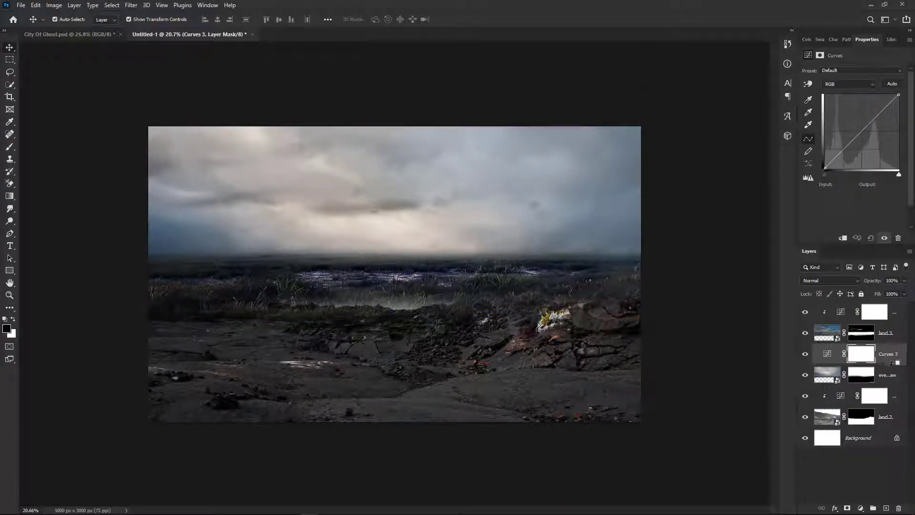
left_click(891, 361, "alt")
left_click_drag(862, 129, 876, 135)
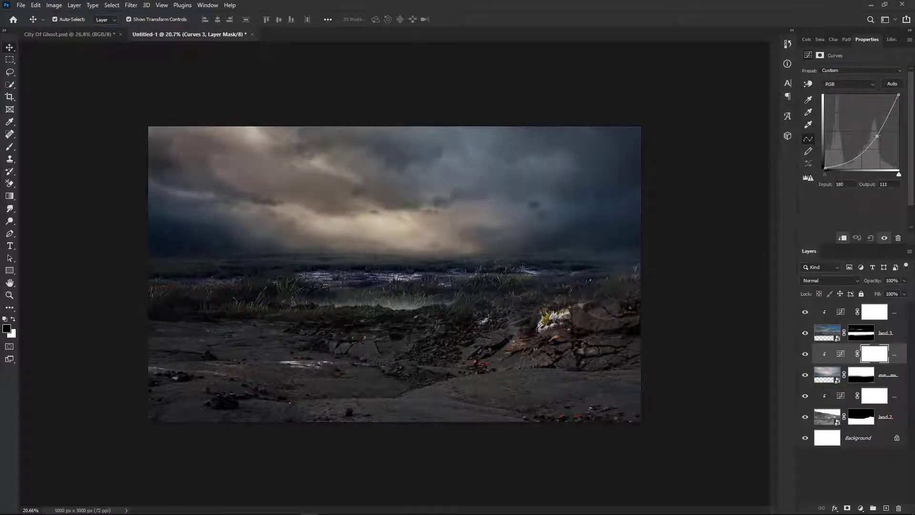
Step: Pull down the Red channel midtones in the clouds' Curves adjustment to tint the sky teal
left_click(855, 87)
left_click(857, 98)
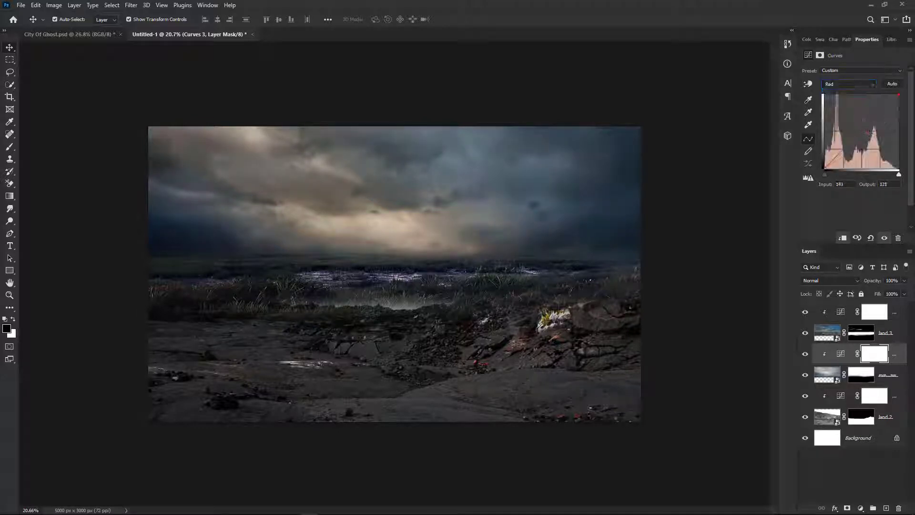
left_click_drag(870, 133, 866, 132)
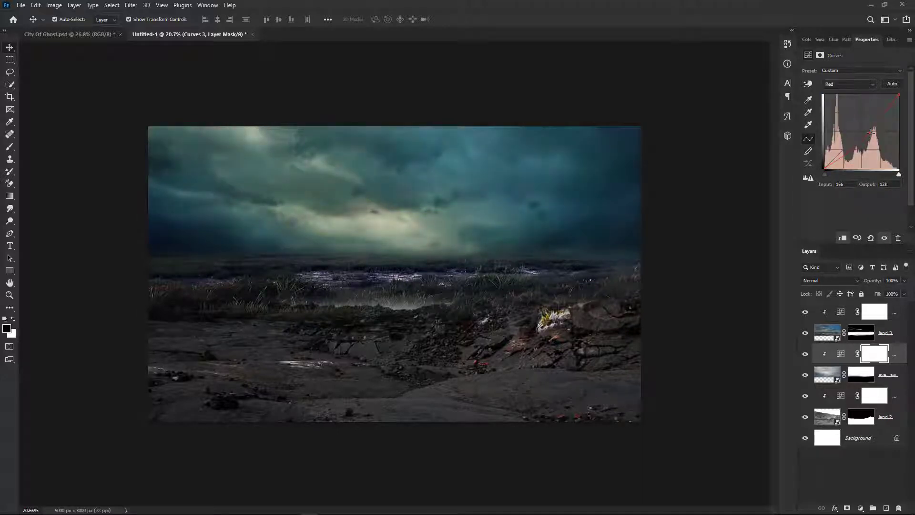
left_click(763, 324)
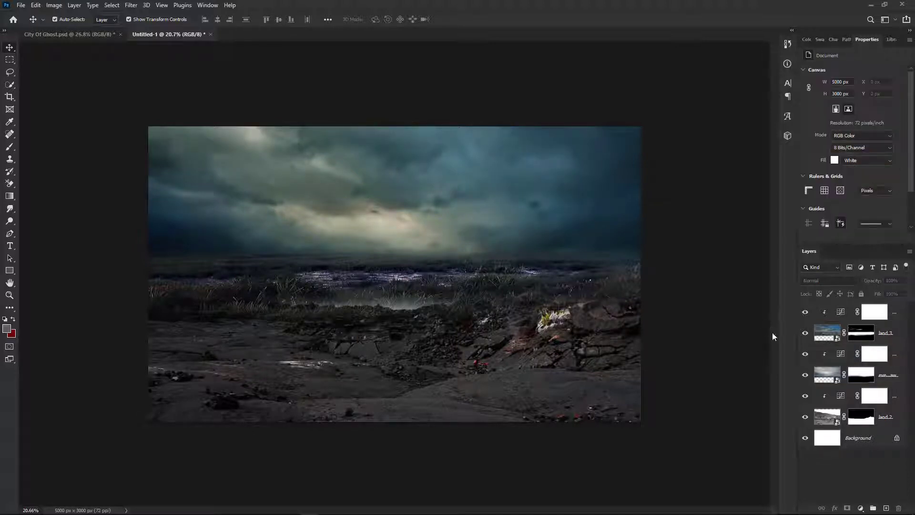
Step: Place the windmuehle stock image from the City Of Ghost Stock folder above all layers, about 947 px wide, on the horizon's left side
left_click(900, 320)
key("alt+Tab")
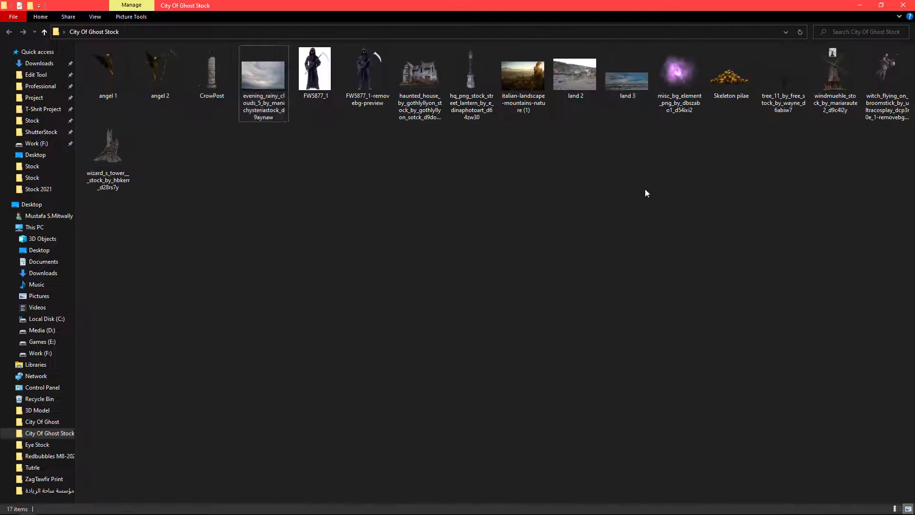
left_click_drag(834, 72, 552, 209)
key("alt+Tab")
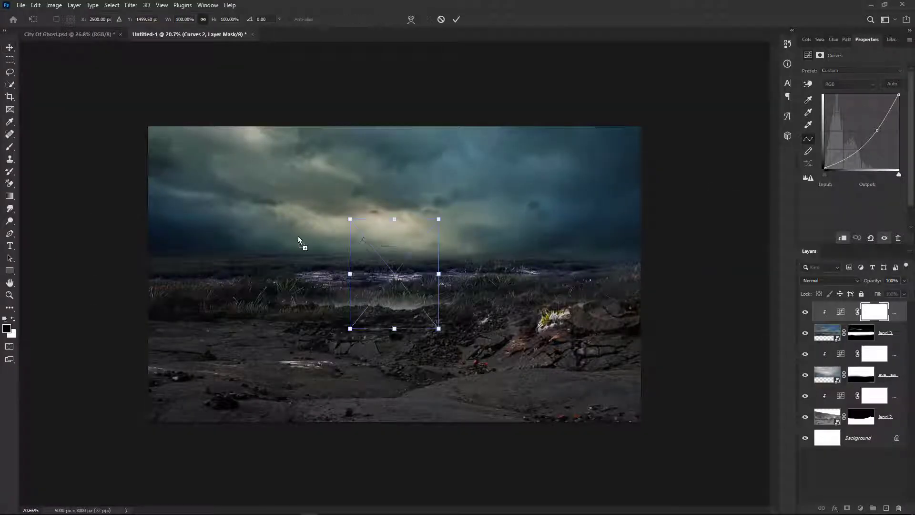
left_click_drag(406, 277, 248, 203)
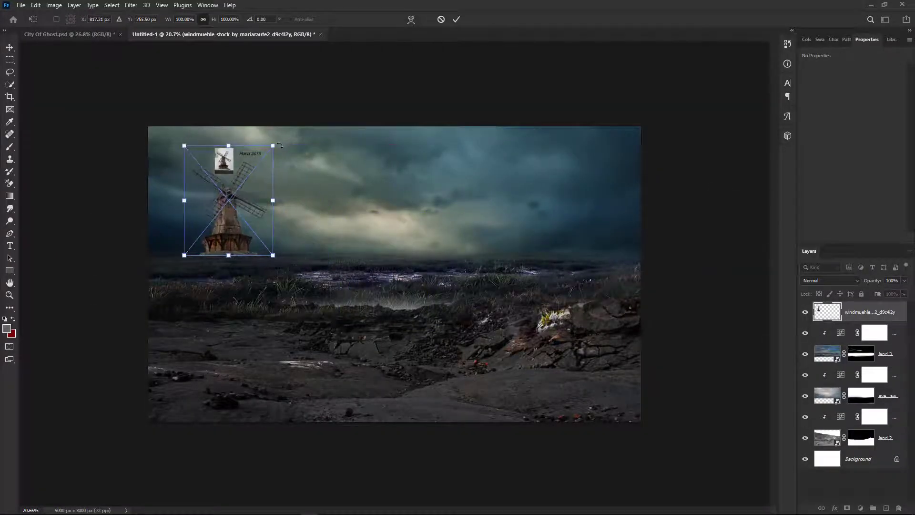
left_click_drag(286, 143, 315, 128)
left_click_drag(266, 173, 253, 181)
left_click(456, 19)
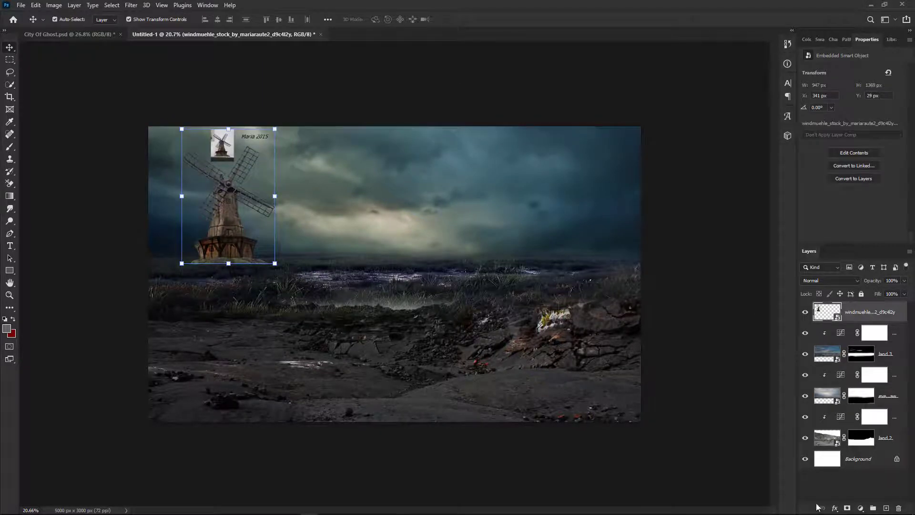
Step: Add a layer mask to the windmill and paint black along its base with a 125 px brush to blend it into the grass
left_click(846, 507)
key("b")
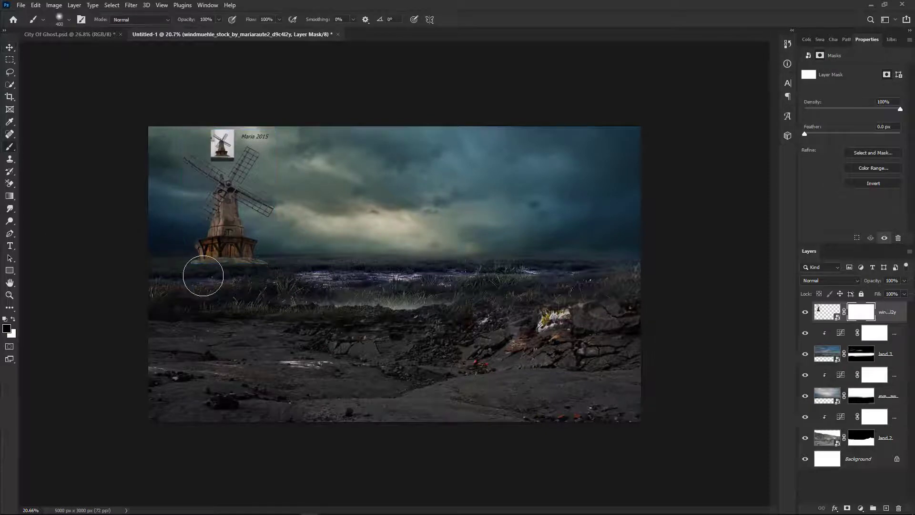
scroll(216, 296, "up", 3)
key("bracketleft")
key("bracketleft")
key("bracketleft")
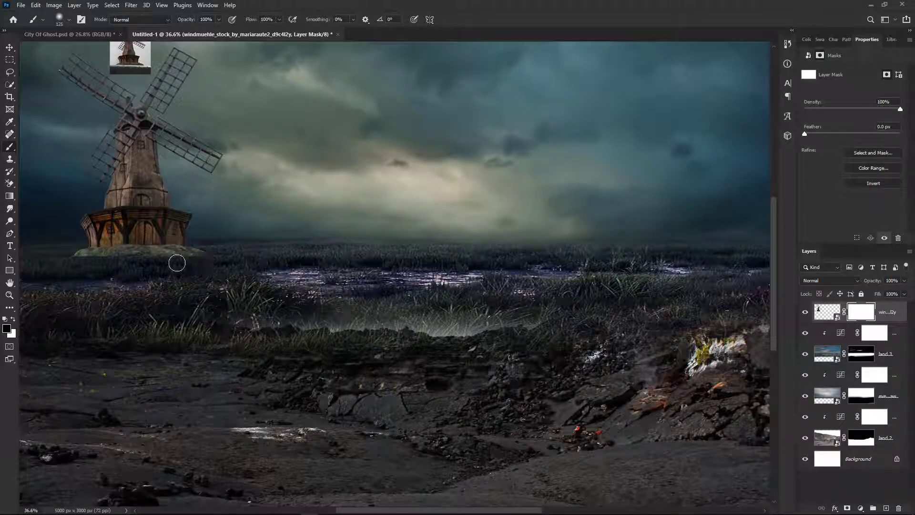
left_click_drag(152, 267, 152, 264)
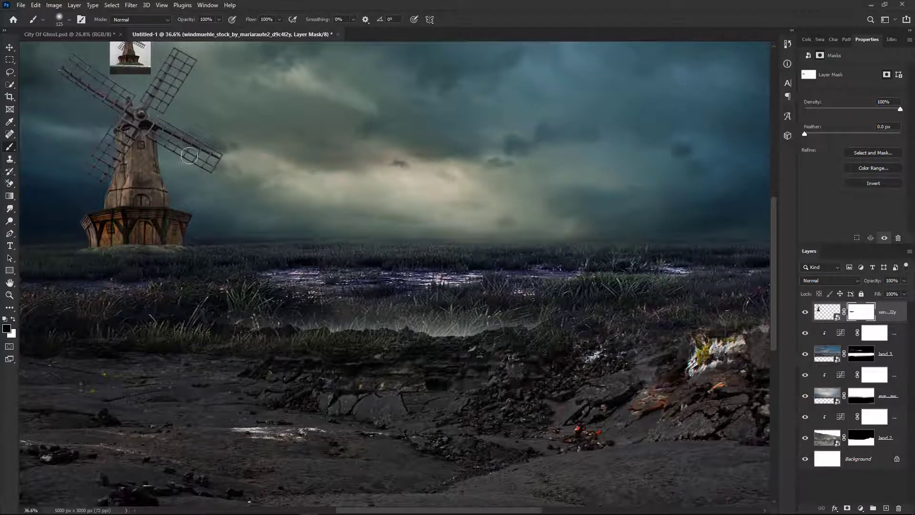
Step: Paint black on the windmill mask to hide the small inset picture and caption above the sails and clean up around the mill
left_click_drag(140, 74, 237, 251)
mouse_move(238, 220)
left_mouse_down()
mouse_move(210, 187)
mouse_move(219, 205)
mouse_move(192, 202)
mouse_move(218, 225)
mouse_move(310, 248)
mouse_move(308, 315)
mouse_move(225, 302)
mouse_move(251, 239)
mouse_move(190, 225)
mouse_move(205, 255)
left_mouse_up()
scroll(207, 216, "up", 6)
key("bracketleft")
key("bracketleft")
key("bracketleft")
scroll(348, 239, "down", 10)
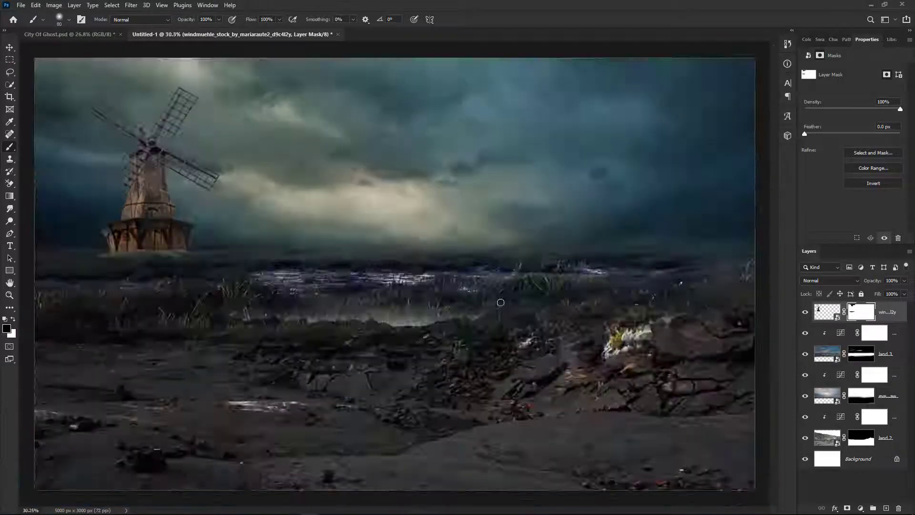
Step: Place the wizard_s_tower stock image, scaled to about 1169 × 1432 px, on the horizon at the right side of the scene
key("alt+Tab")
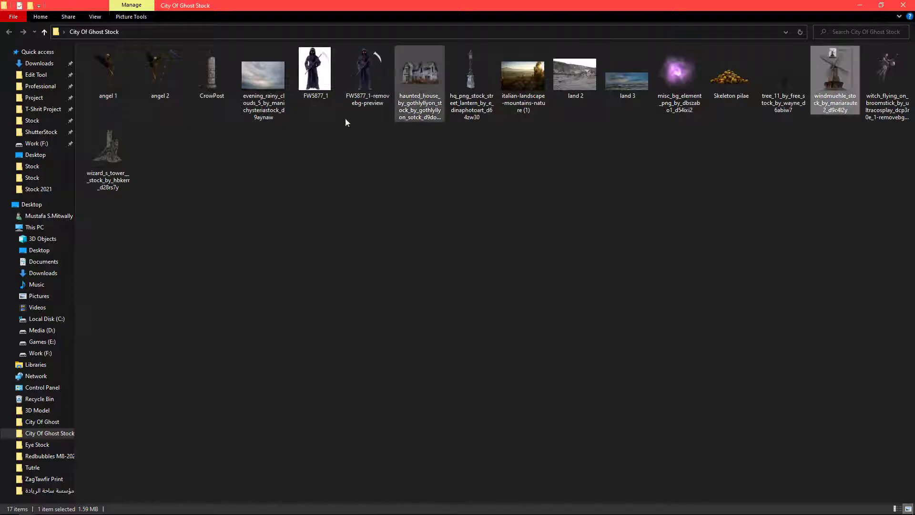
key("alt+Tab")
left_click_drag(117, 191, 595, 242)
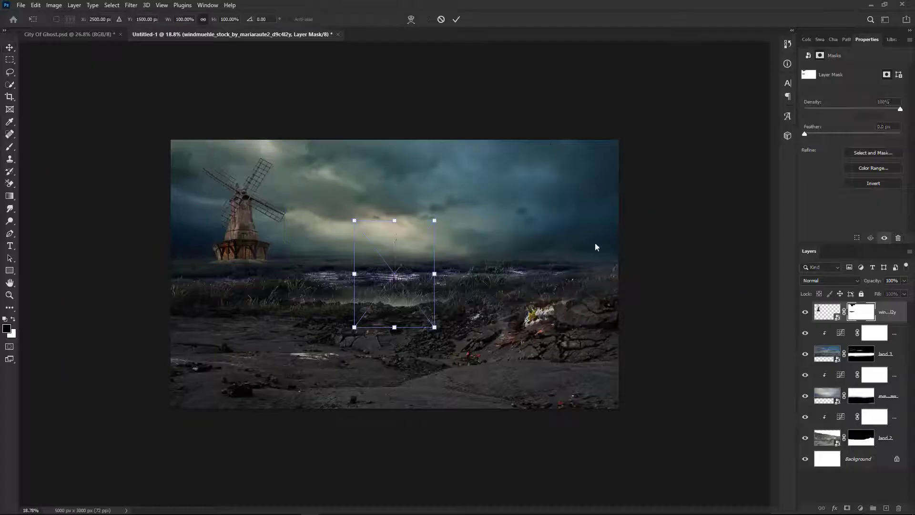
left_click_drag(510, 176, 499, 194)
left_click_drag(441, 272, 575, 234)
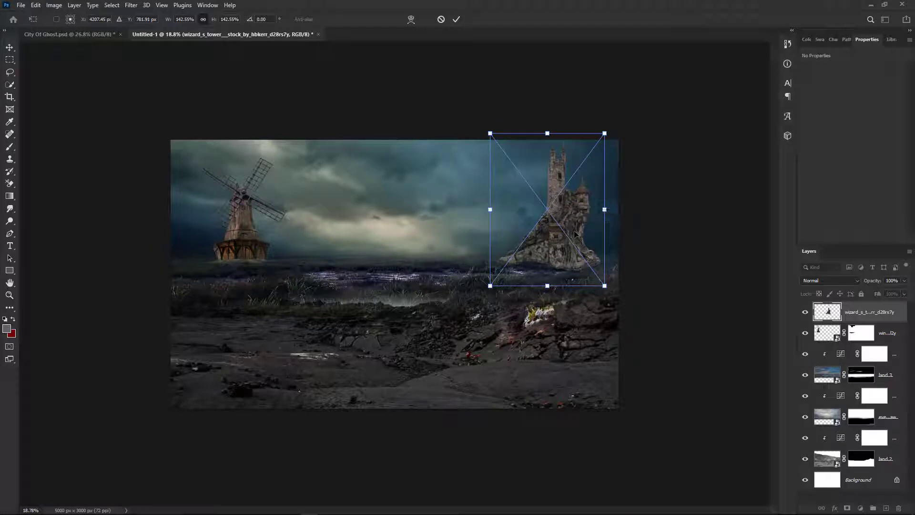
left_click(456, 20)
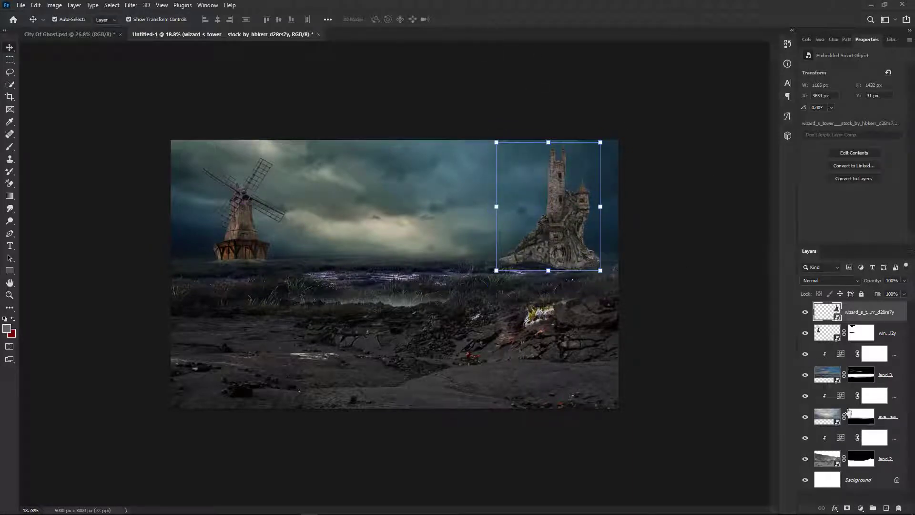
Step: Add a layer mask to the wizard tower and paint black along its base with a 400 px brush to blend it into the grass
left_click(847, 508)
left_click(10, 147)
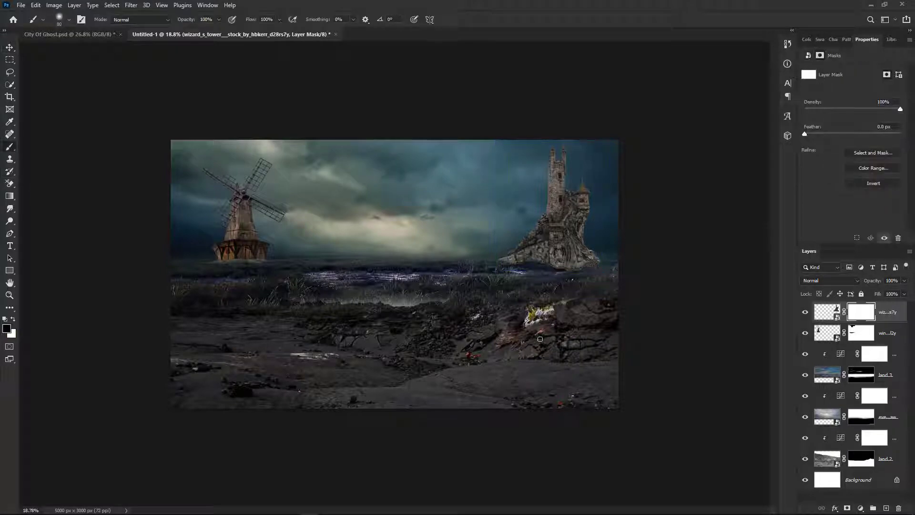
scroll(395, 272, "up", 2)
key("bracketright")
key("bracketright")
key("bracketright")
key("bracketright")
key("bracketright")
key("bracketright")
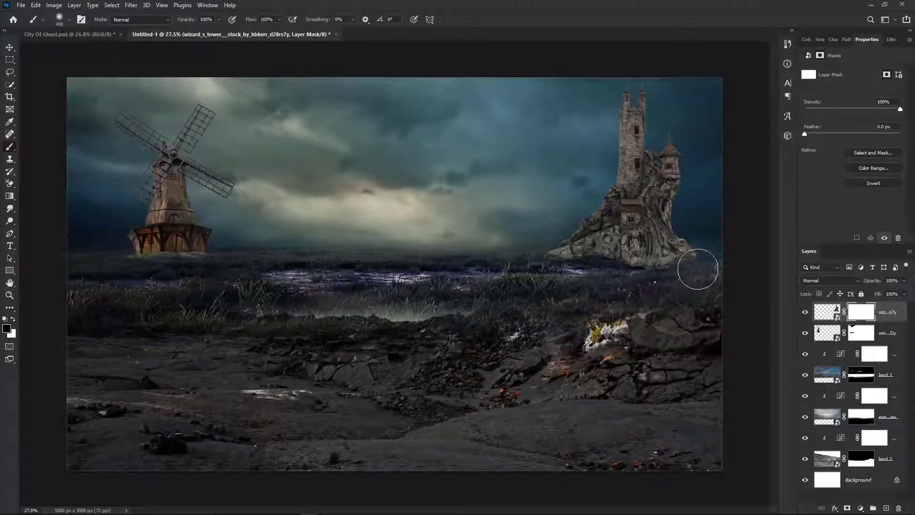
mouse_move(675, 288)
left_mouse_down()
mouse_move(639, 276)
mouse_move(565, 276)
mouse_move(612, 272)
mouse_move(535, 275)
mouse_move(588, 290)
left_mouse_up()
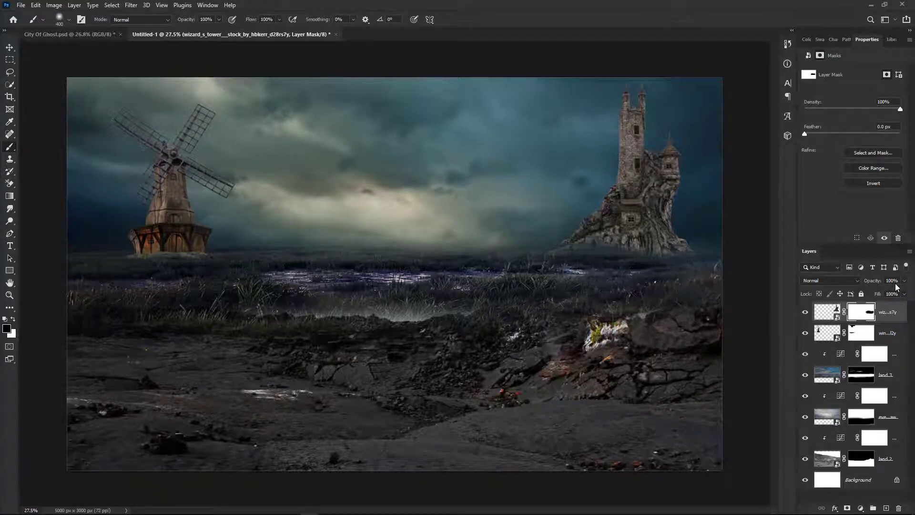
Step: Set the windmill layer's opacity to 50%
left_click(884, 339)
type("50")
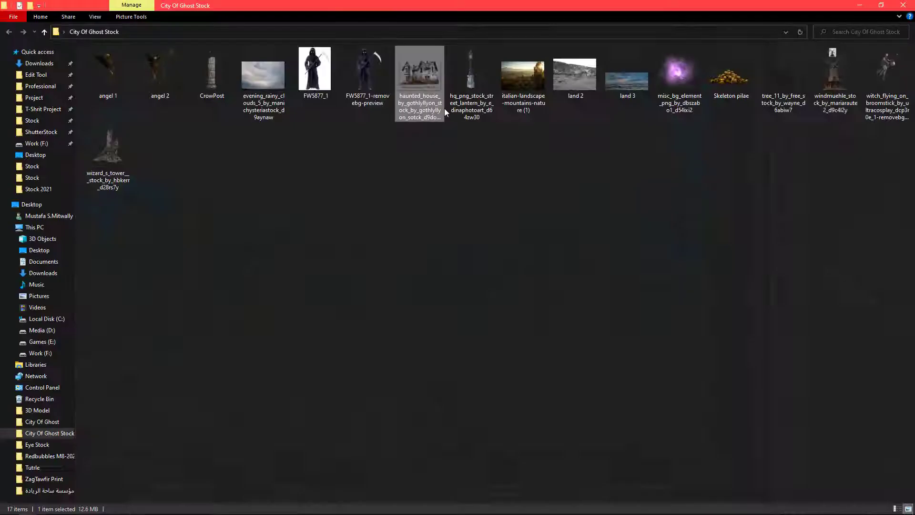
Step: Place the haunted_house stock image, scaled to about 2600 × 1755 px, on the grass between the windmill and the tower
key("alt+Tab")
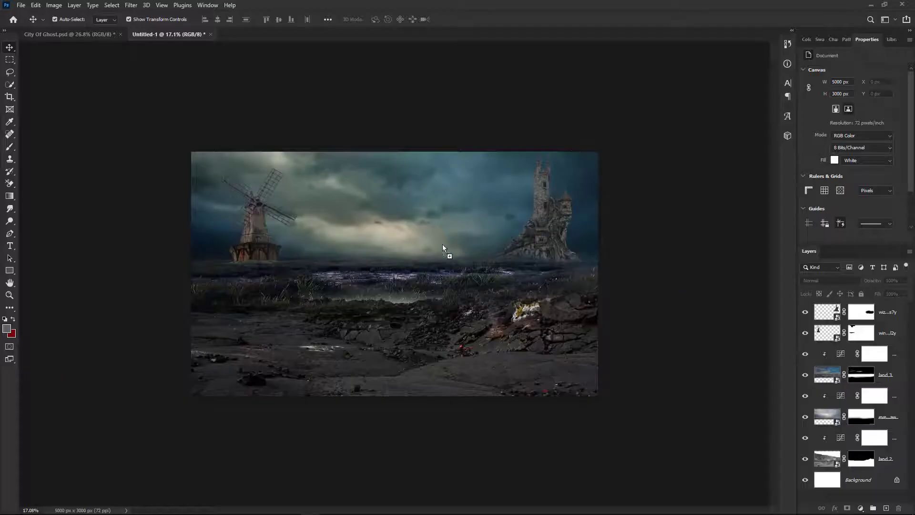
left_click_drag(442, 245, 443, 246)
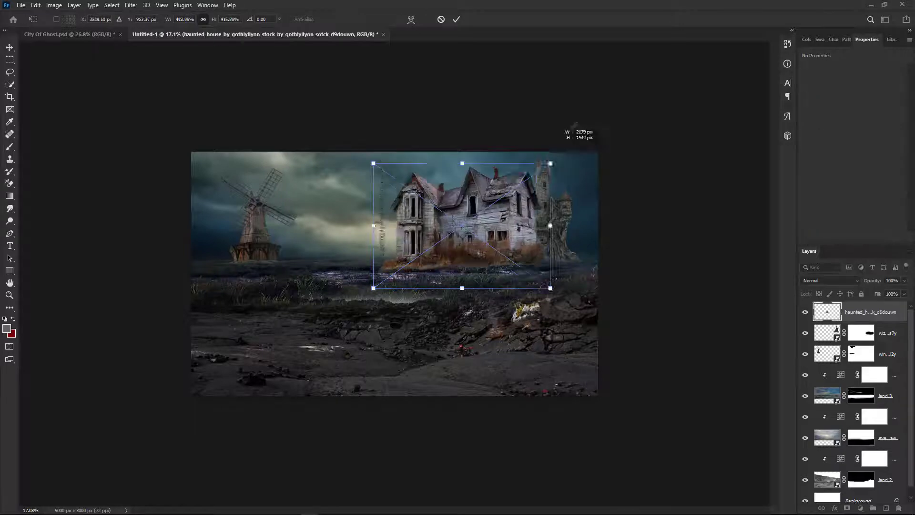
left_click_drag(560, 170, 445, 203)
left_click_drag(530, 129, 476, 167)
left_click_drag(421, 225, 447, 218)
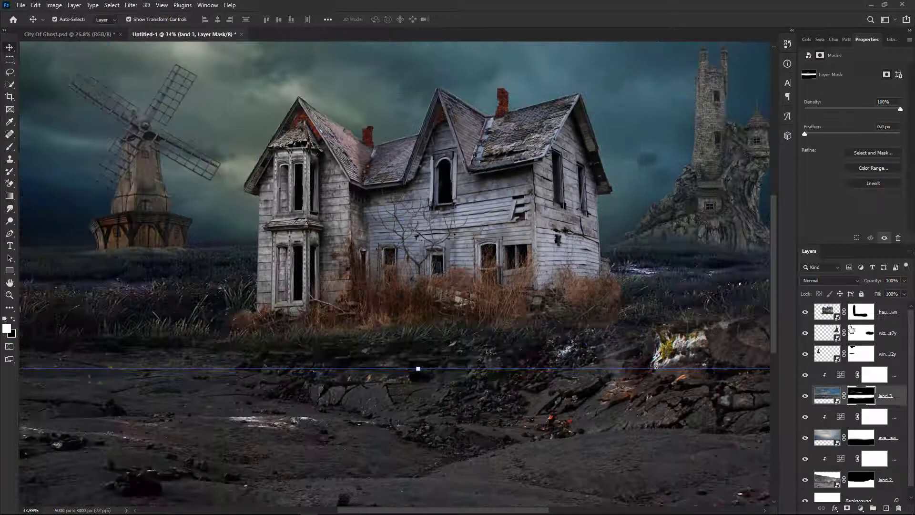
Step: On a new layer above the haunted house, paint dark grey sampled from the rocks over the orange grass and set its blend mode to Color
left_click(882, 330)
left_click(890, 318)
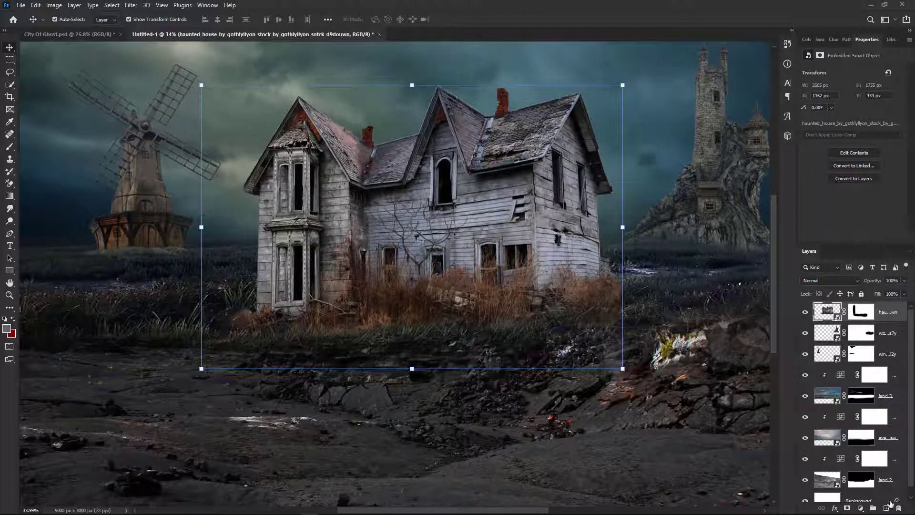
left_click(887, 506)
key("b")
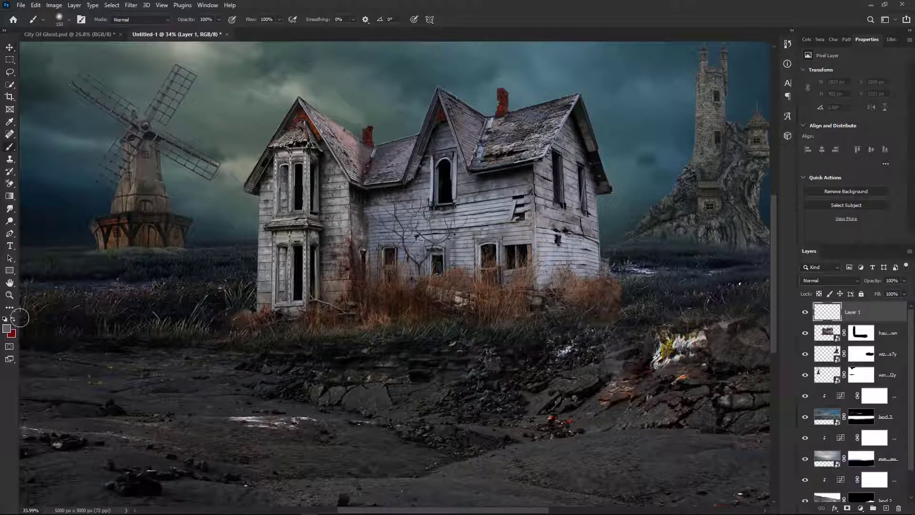
left_click(7, 329)
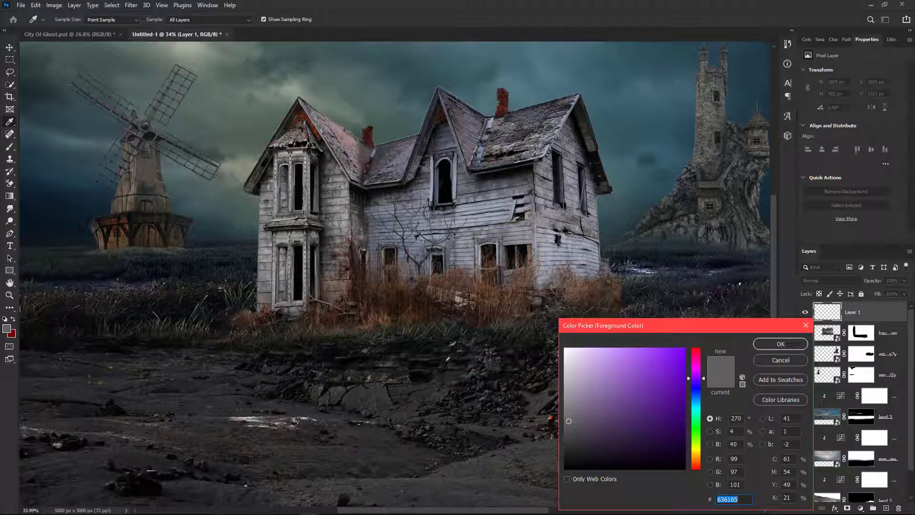
left_click(445, 360)
left_click(782, 344)
mouse_move(627, 320)
left_mouse_down()
mouse_move(618, 294)
mouse_move(602, 309)
mouse_move(503, 322)
mouse_move(417, 317)
left_mouse_up()
mouse_move(335, 320)
left_mouse_down()
mouse_move(236, 324)
mouse_move(268, 323)
mouse_move(315, 348)
mouse_move(363, 286)
mouse_move(358, 268)
mouse_move(313, 316)
mouse_move(350, 317)
mouse_move(381, 298)
mouse_move(376, 291)
mouse_move(391, 306)
mouse_move(487, 318)
mouse_move(499, 309)
mouse_move(601, 328)
mouse_move(589, 297)
mouse_move(619, 313)
left_mouse_up()
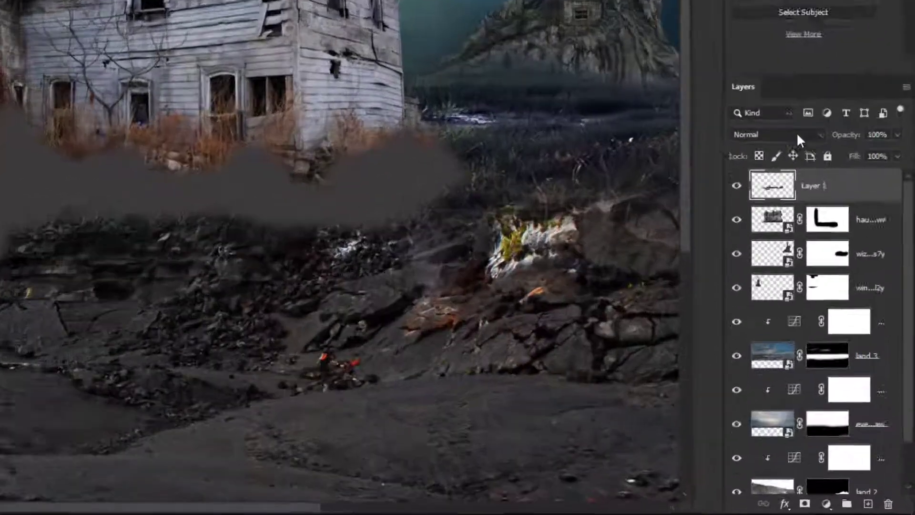
left_click(796, 132)
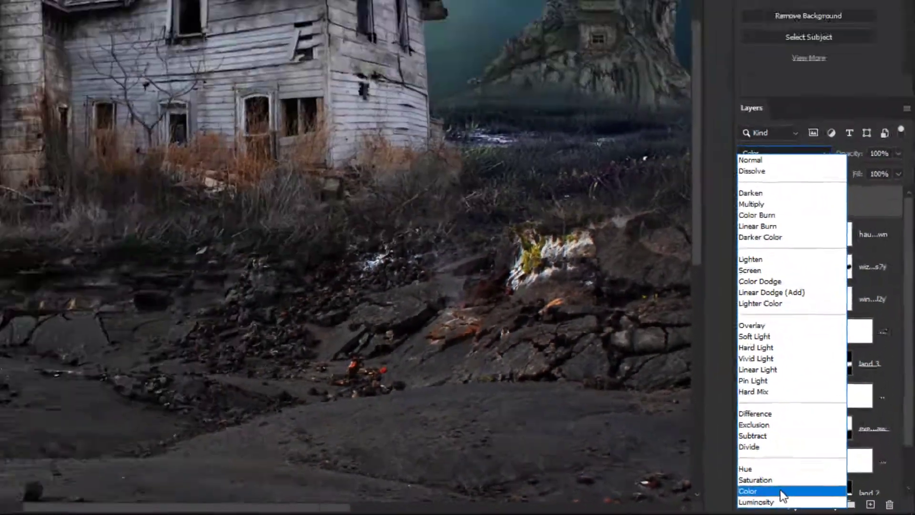
left_click(776, 464)
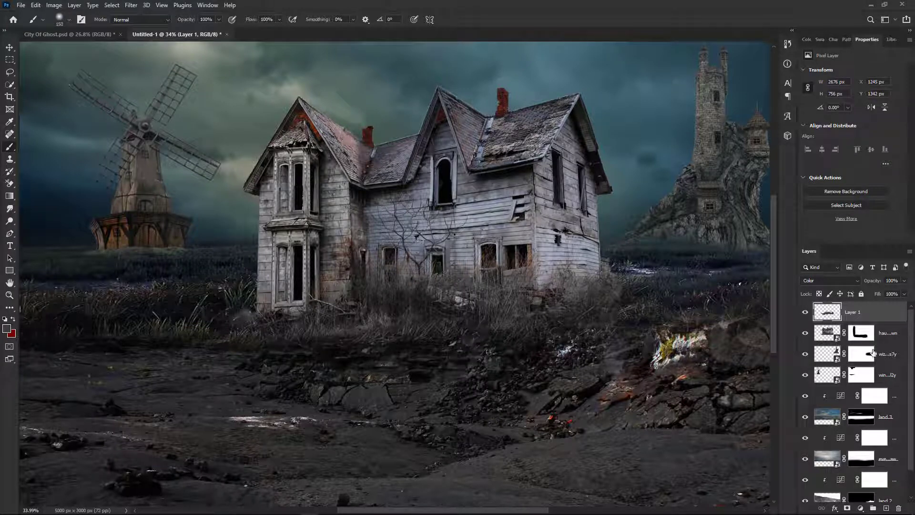
Step: Add a Curves adjustment clipped to the grey paint layer, with a curve point at input 174, output 69
left_click(860, 508)
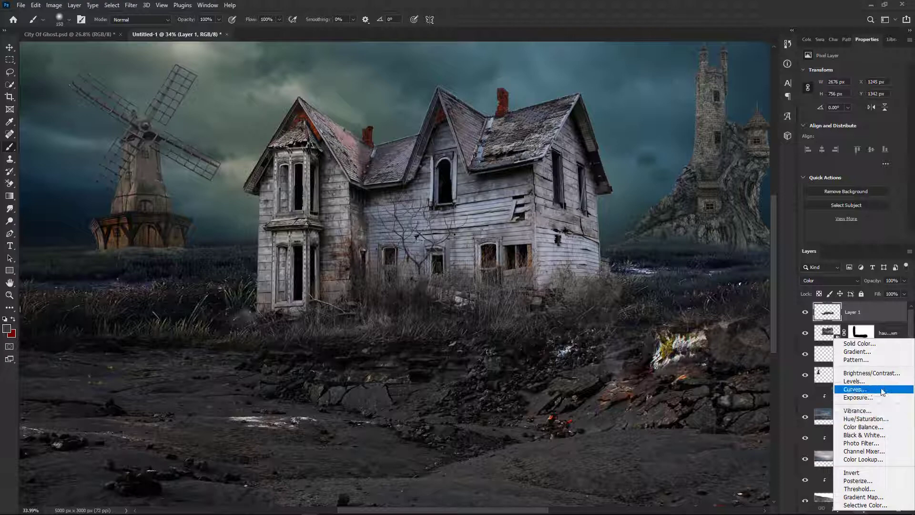
left_click(857, 389)
left_click_drag(852, 137, 868, 144)
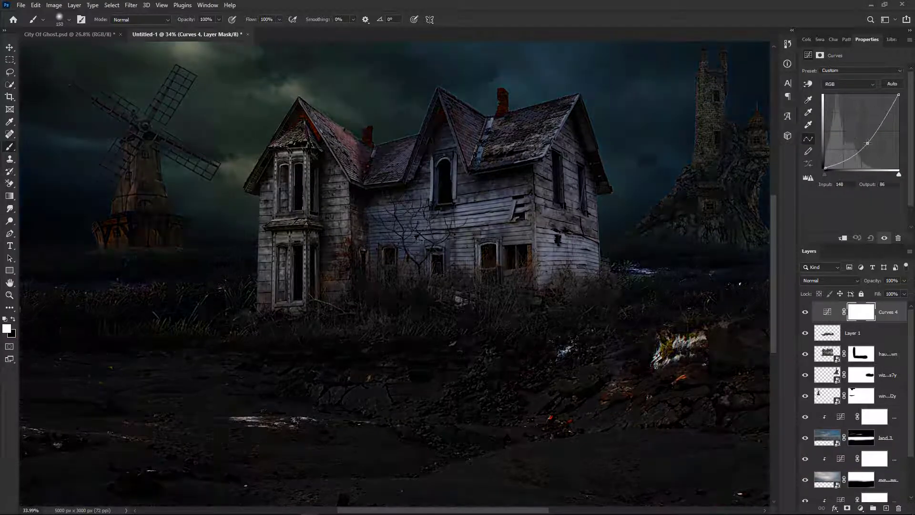
key("ctrl+alt+g")
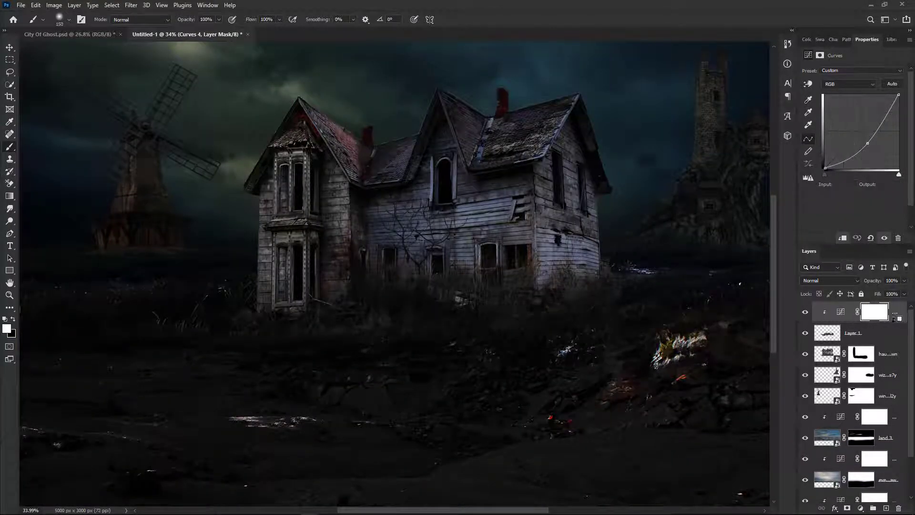
mouse_move(866, 143)
left_mouse_down()
mouse_move(885, 154)
mouse_move(875, 148)
left_mouse_up()
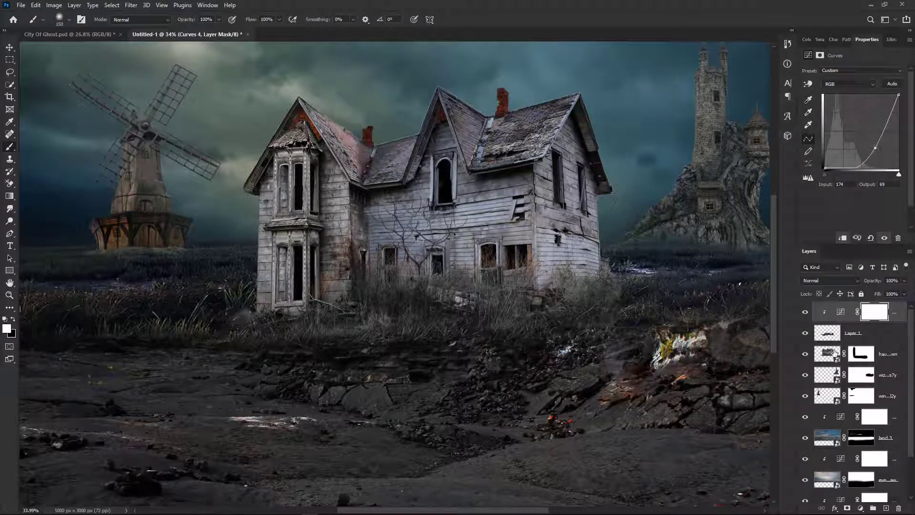
Step: Place the hq_png_stock_street_lantern image, scaled to about 346 × 1065 px, on the grass in front of the wizard tower
left_click(10, 50)
left_click(511, 399)
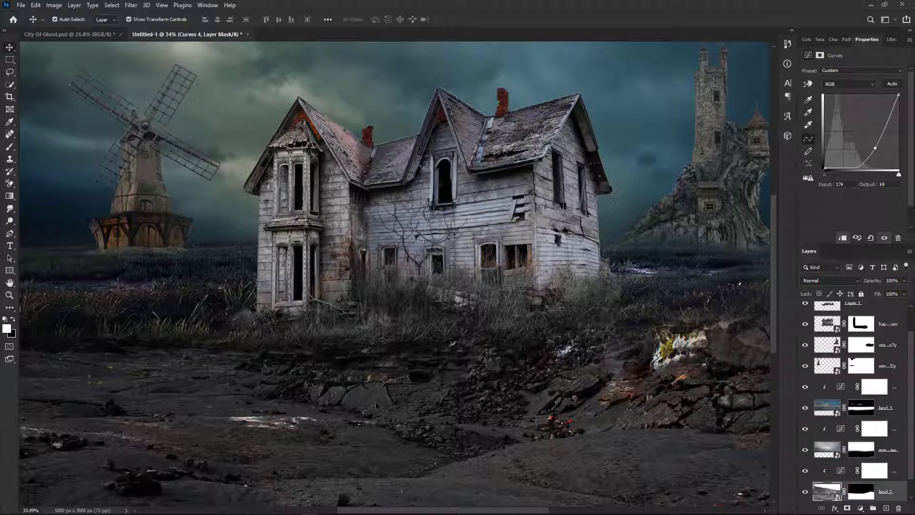
scroll(511, 399, "down", 5)
left_click(514, 450)
scroll(498, 292, "up", 1)
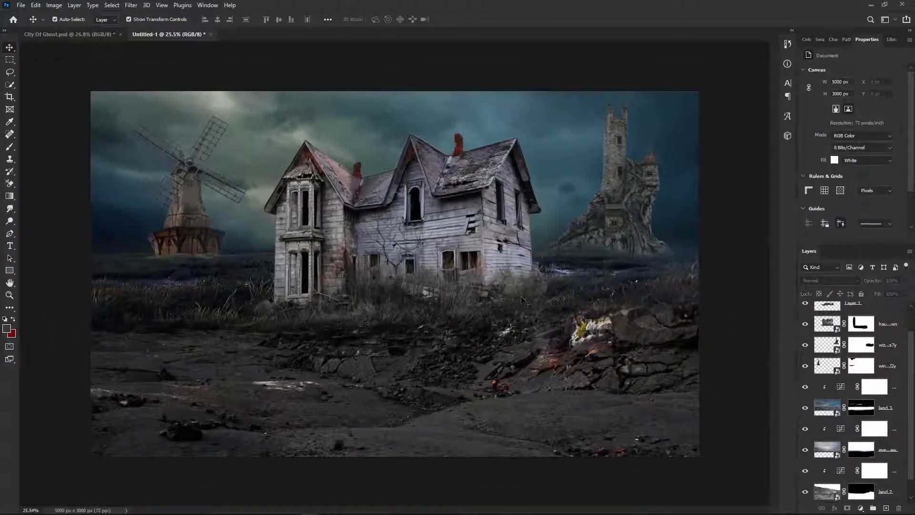
key("alt+Tab")
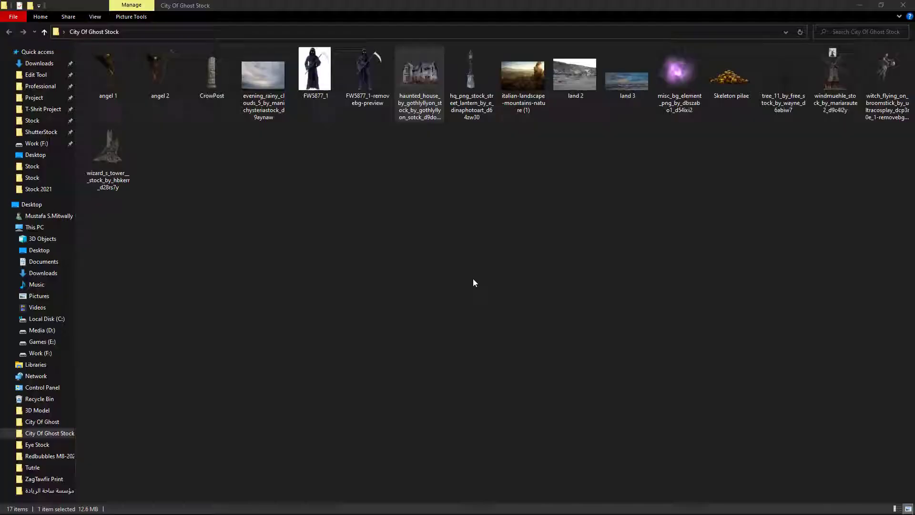
left_click_drag(468, 99, 570, 282)
key("alt+Tab")
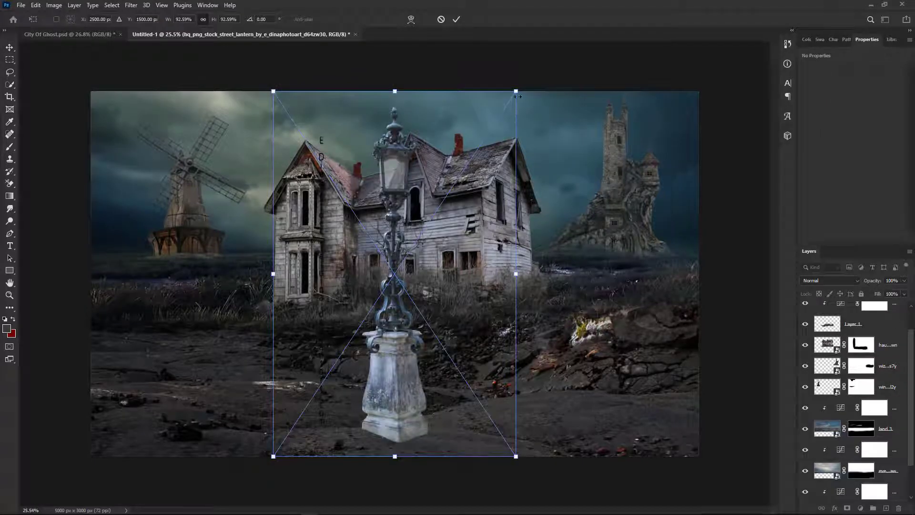
left_click_drag(515, 90, 367, 313)
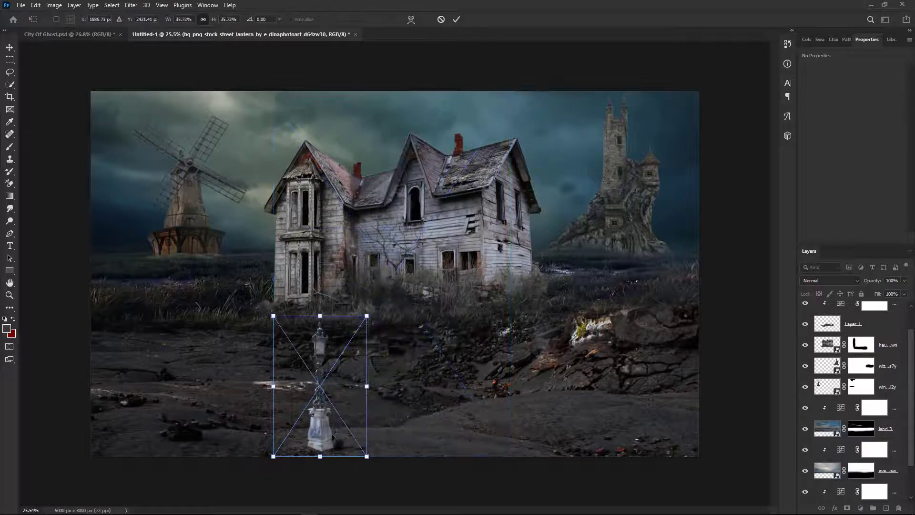
left_click_drag(342, 421, 423, 309)
left_click(456, 20)
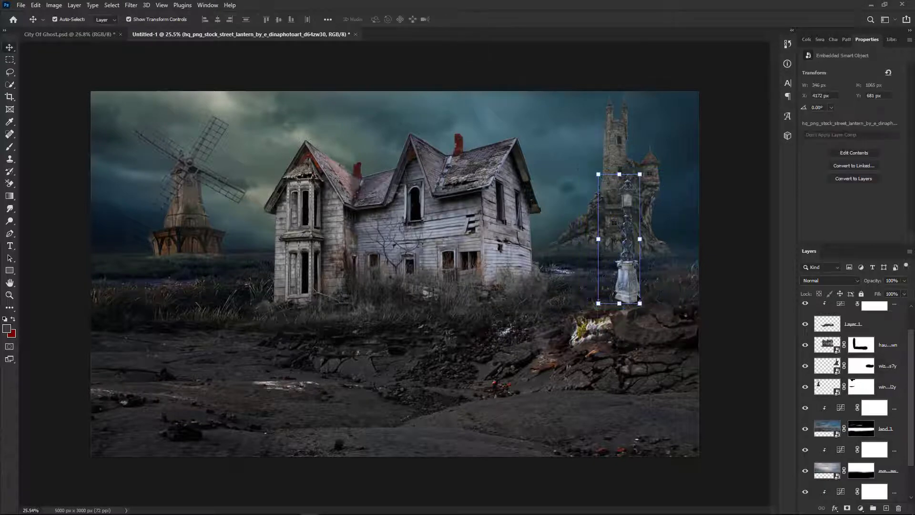
Step: Duplicate the street lantern onto the grass between the windmill and the haunted house
left_click_drag(627, 304, 223, 305)
key("alt+shift")
Step: Add a layer mask to the lantern near the tower and paint its base black to blend it into the grass
left_click(883, 328)
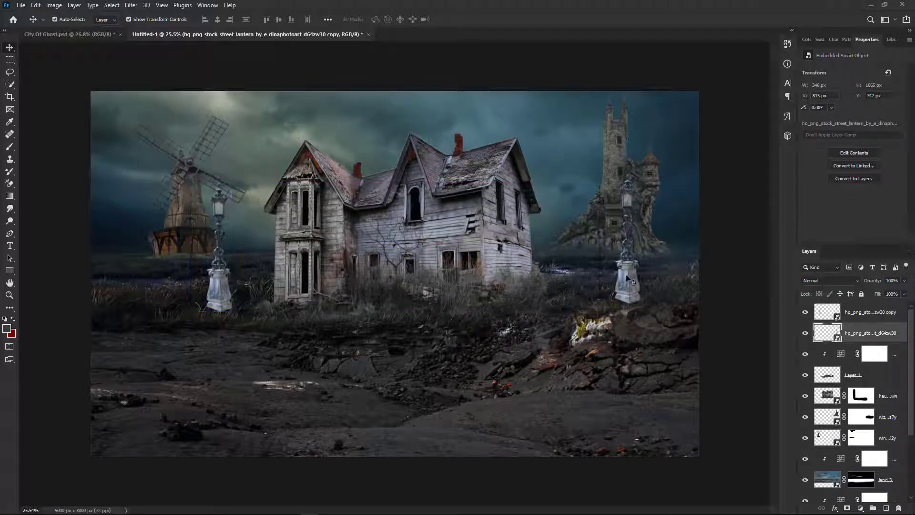
left_click(844, 509)
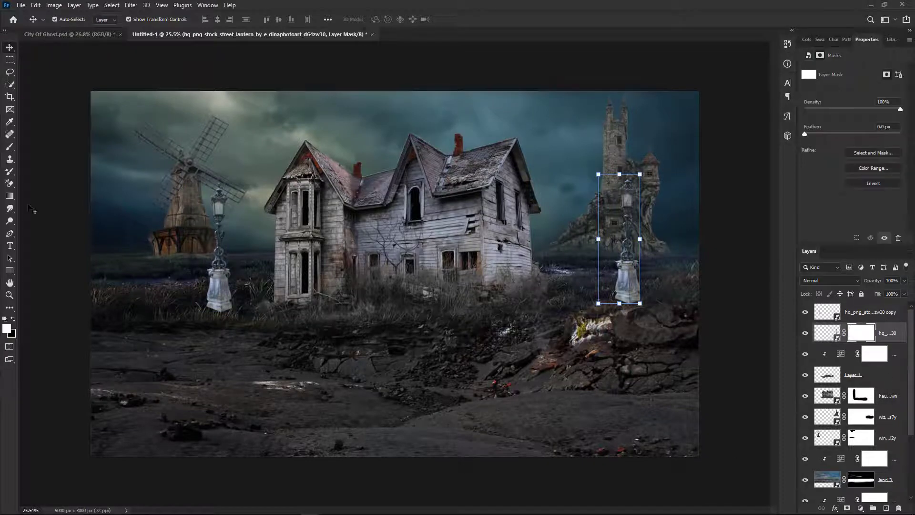
key("b")
scroll(599, 311, "up", 5)
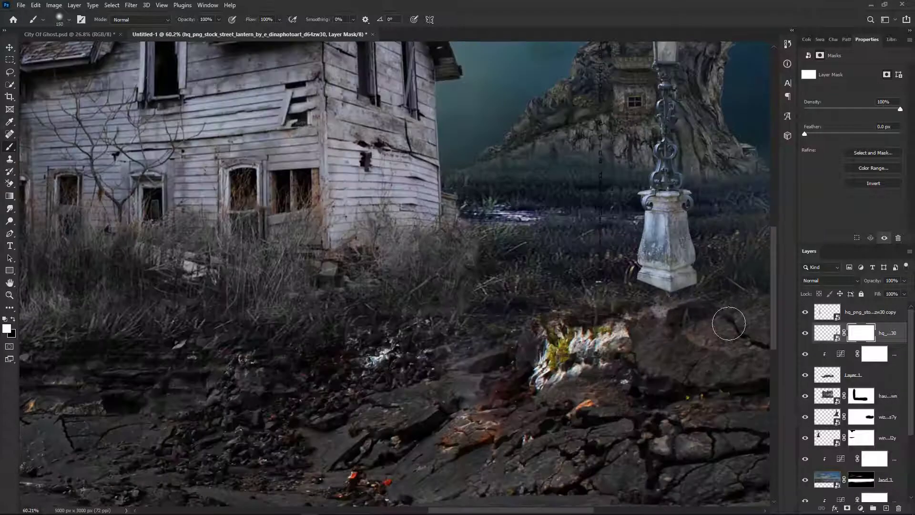
left_click(13, 319)
mouse_move(663, 296)
left_mouse_down()
mouse_move(682, 303)
mouse_move(632, 310)
mouse_move(696, 303)
mouse_move(667, 309)
mouse_move(632, 292)
mouse_move(612, 296)
mouse_move(669, 304)
mouse_move(627, 310)
left_mouse_up()
scroll(625, 333, "down", 3)
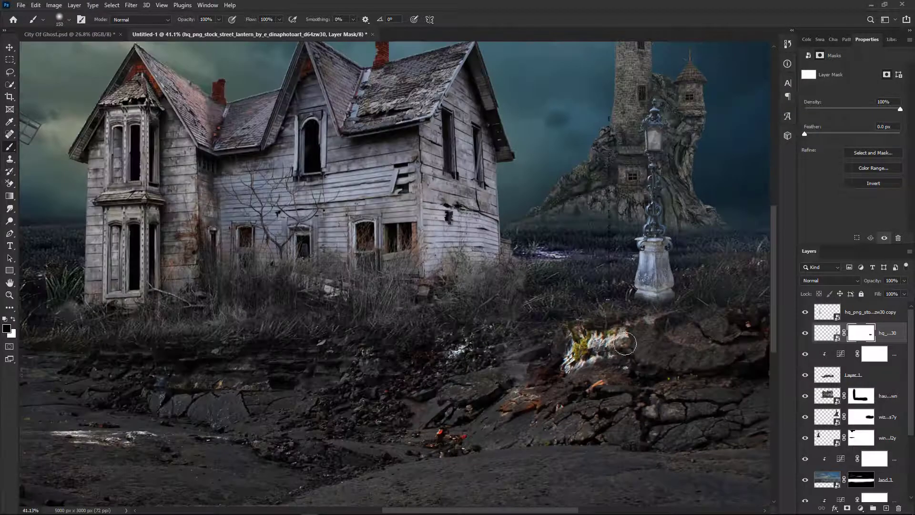
Step: Add a layer mask to the lantern copy near the windmill and paint out its lower edge so grass overlaps the base
left_click(868, 319)
left_click(847, 508)
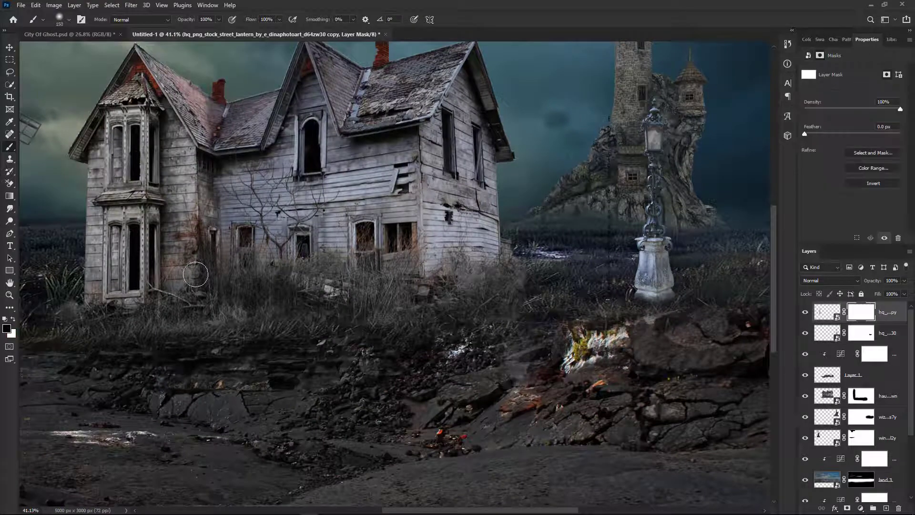
scroll(119, 267, "up", 3)
mouse_move(95, 281)
left_mouse_down()
mouse_move(487, 257)
mouse_move(605, 265)
left_mouse_up()
mouse_move(394, 360)
left_mouse_down()
mouse_move(352, 353)
mouse_move(391, 368)
mouse_move(373, 364)
mouse_move(432, 340)
mouse_move(438, 349)
mouse_move(320, 342)
left_mouse_up()
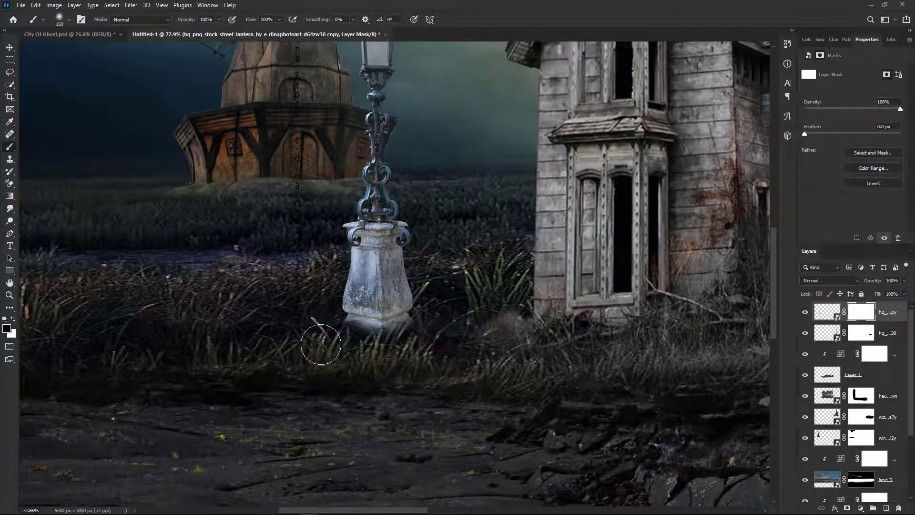
scroll(408, 352, "down", 5)
scroll(572, 372, "down", 3)
scroll(615, 318, "up", 2)
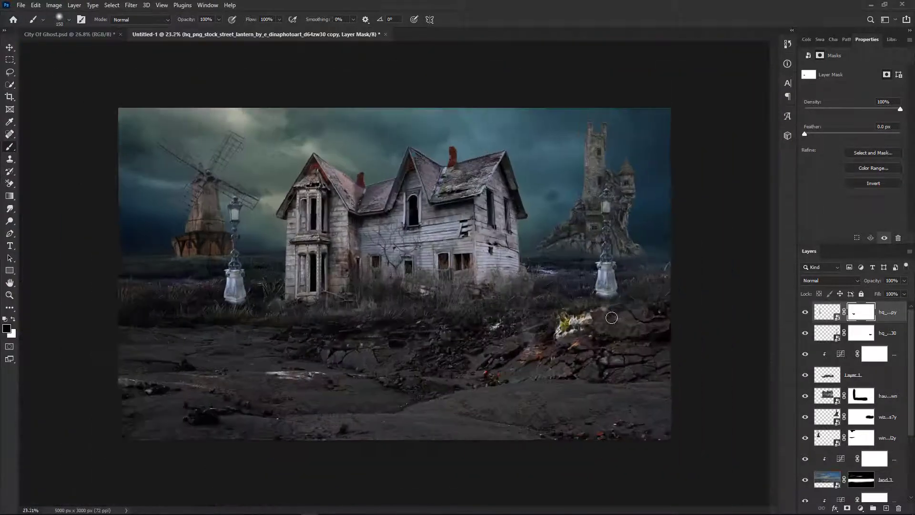
Step: Place the misc_bg_element glow image, scaled to 48.17% (410 × 360 px), over the lamp head of the lantern near the tower
key("alt+Tab")
left_click_drag(678, 86, 622, 225)
key("alt+Tab")
left_click_drag(404, 280, 645, 212)
scroll(646, 212, "up", 5)
left_click_drag(693, 128, 542, 206)
left_click_drag(649, 146, 475, 295)
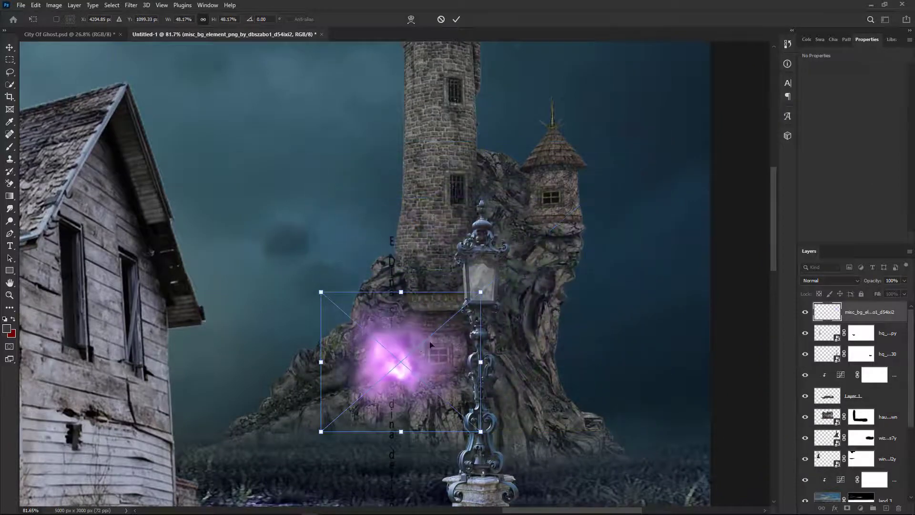
left_click_drag(419, 345, 504, 265)
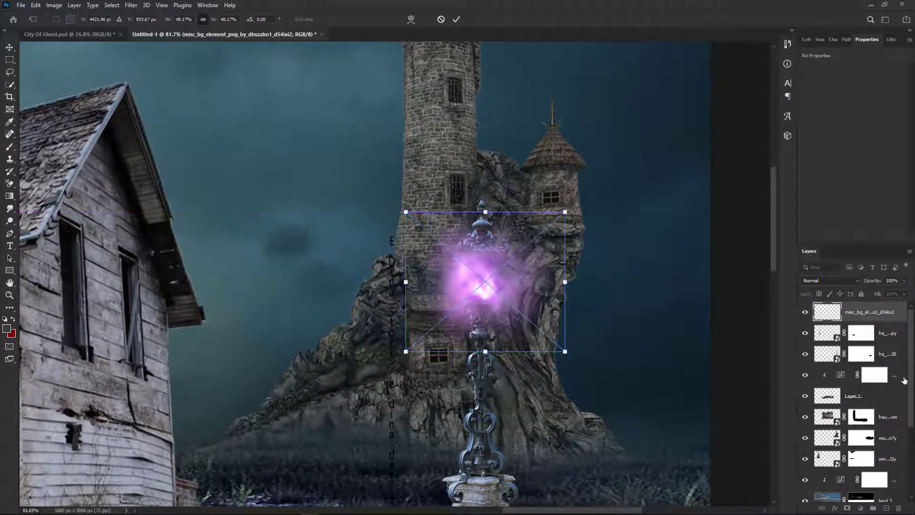
left_click(456, 19)
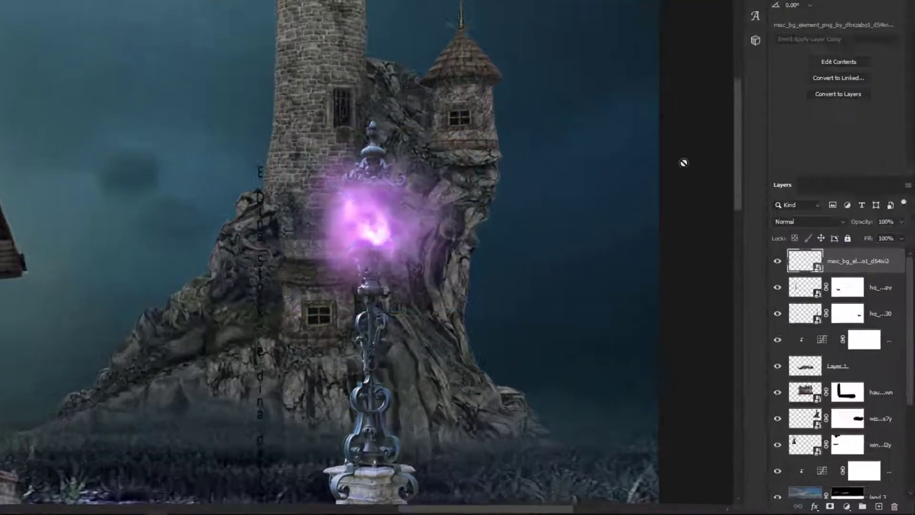
Step: Add a Hue/Saturation adjustment clipped to the glow layer and set its Hue to +95 for an orange flame colour
left_click(860, 508)
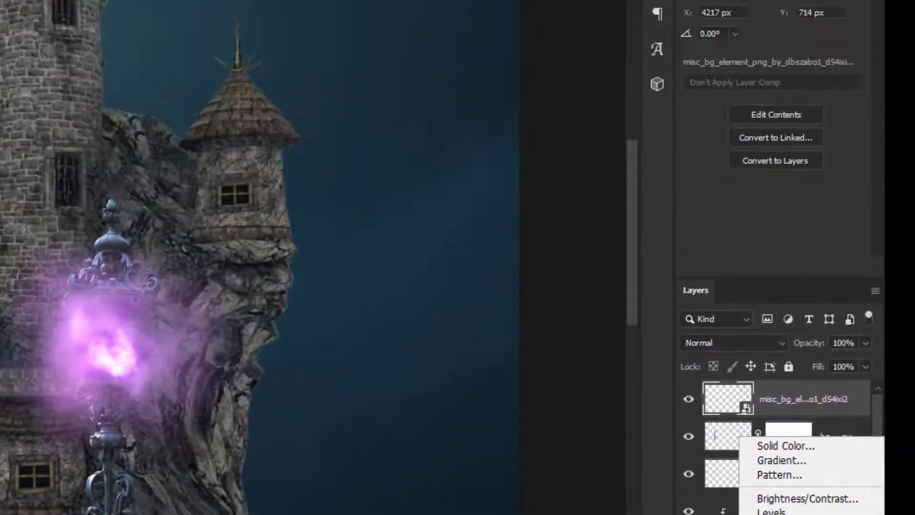
left_click(785, 514)
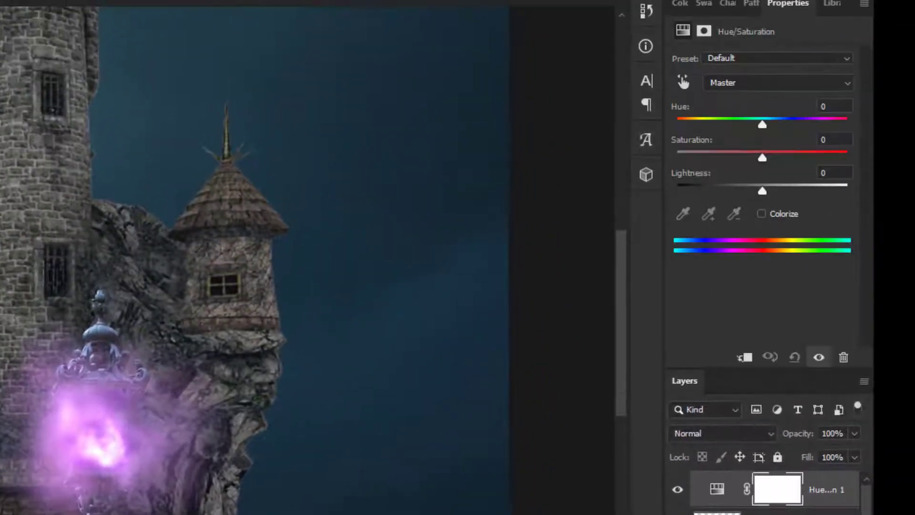
left_click(743, 357)
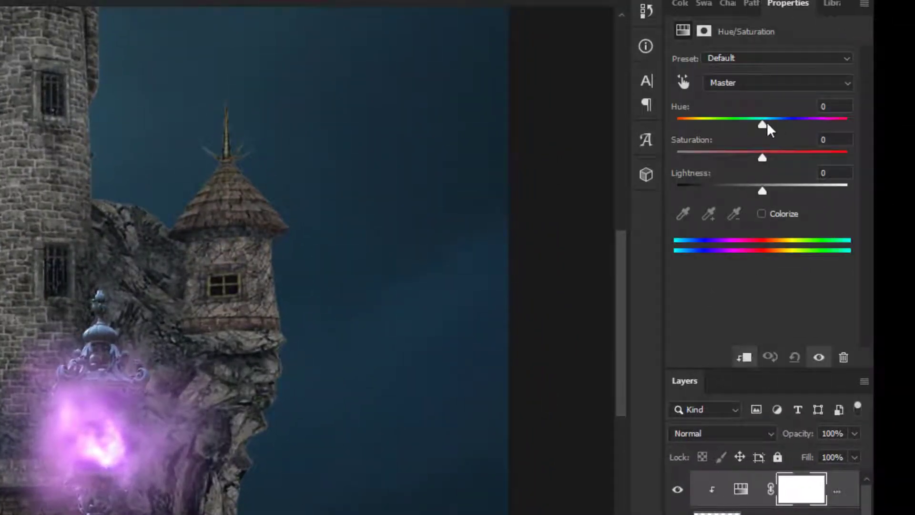
left_click_drag(762, 122, 859, 102)
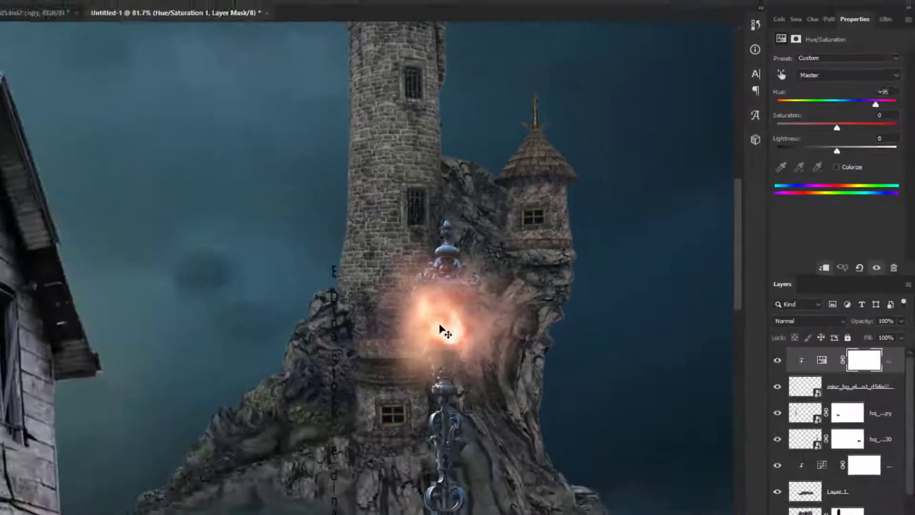
Step: Paint black on both street lanterns' layer masks to remove the vertical watermark lettering beside the posts
left_click(810, 500)
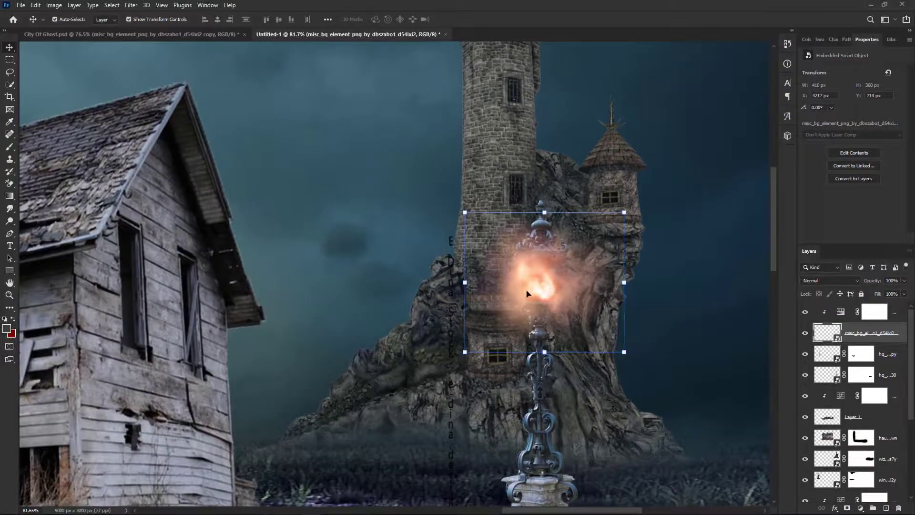
scroll(536, 293, "down", 6)
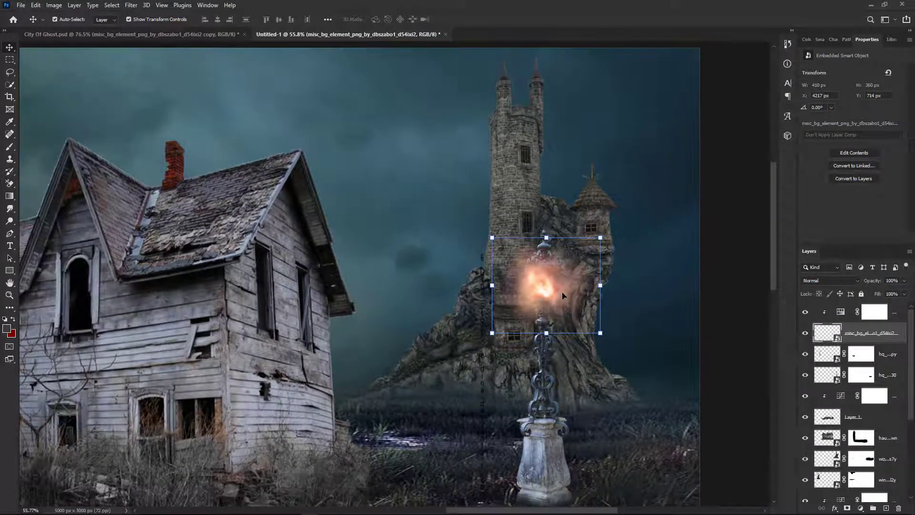
scroll(562, 296, "down", 2)
scroll(620, 281, "up", 3)
scroll(667, 263, "down", 1)
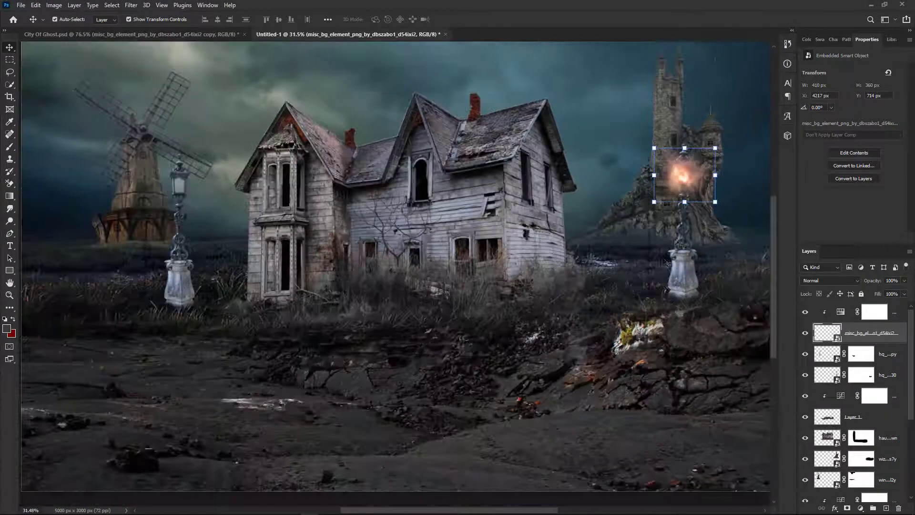
scroll(776, 260, "up", 1)
left_click(845, 359)
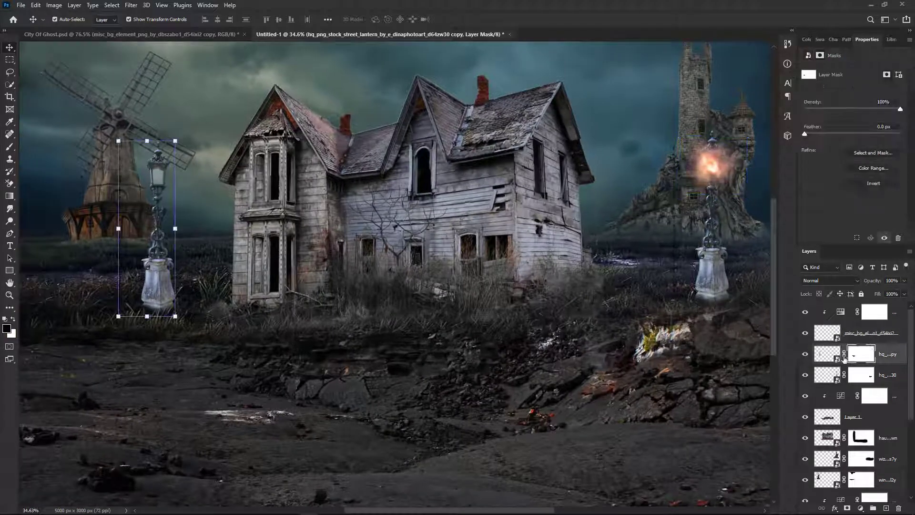
left_click(10, 148)
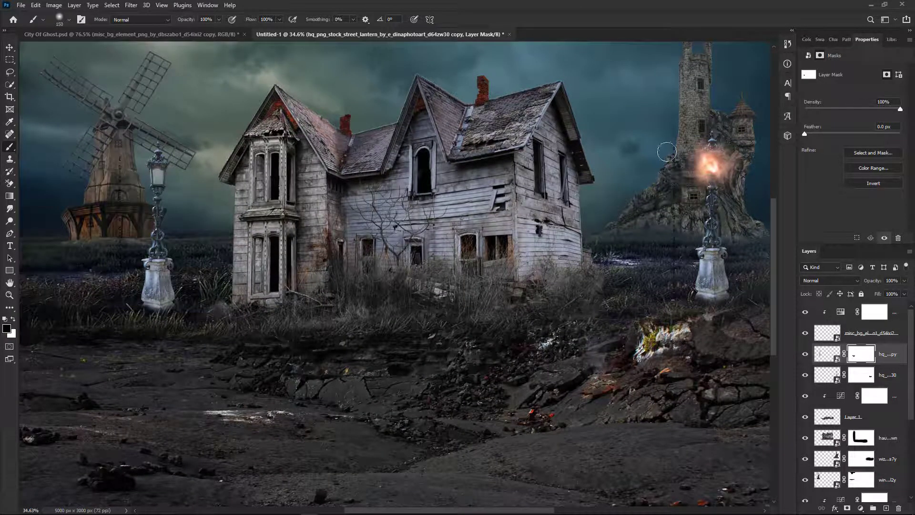
mouse_move(667, 151)
left_mouse_down()
mouse_move(667, 173)
mouse_move(668, 153)
left_mouse_up()
left_click(865, 374)
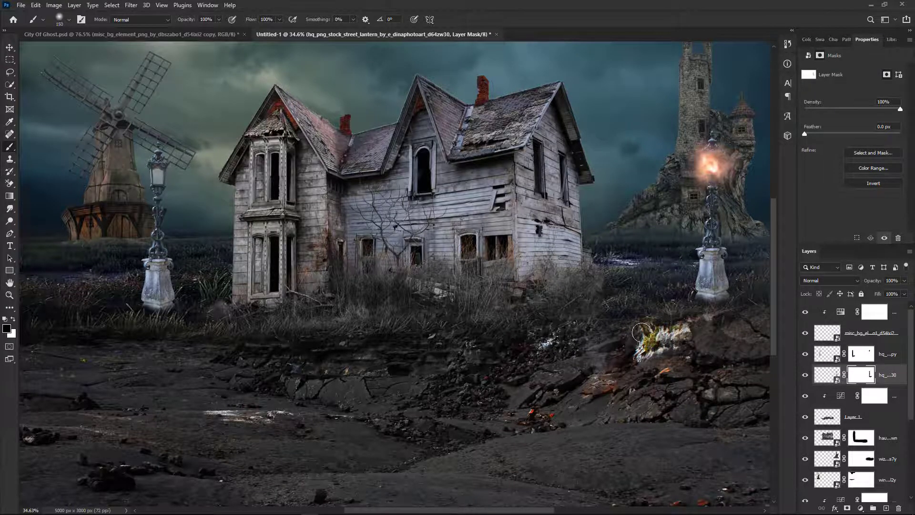
left_click_drag(642, 332, 671, 318)
left_click_drag(702, 236, 686, 236)
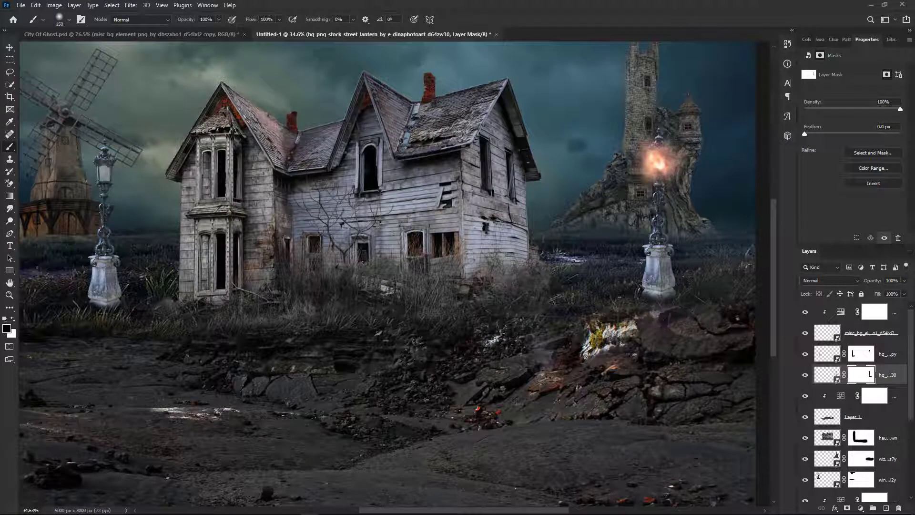
Step: Duplicate the glow onto the lamp head of the lantern near the windmill
left_click(14, 46)
left_click_drag(657, 167, 111, 165)
scroll(109, 173, "up", 2)
scroll(111, 165, "up", 8)
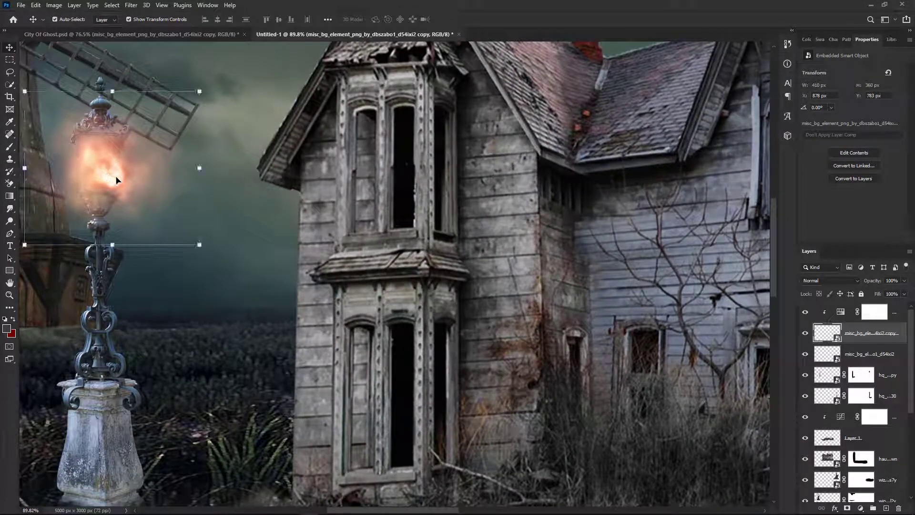
scroll(366, 243, "down", 5)
scroll(633, 318, "down", 4)
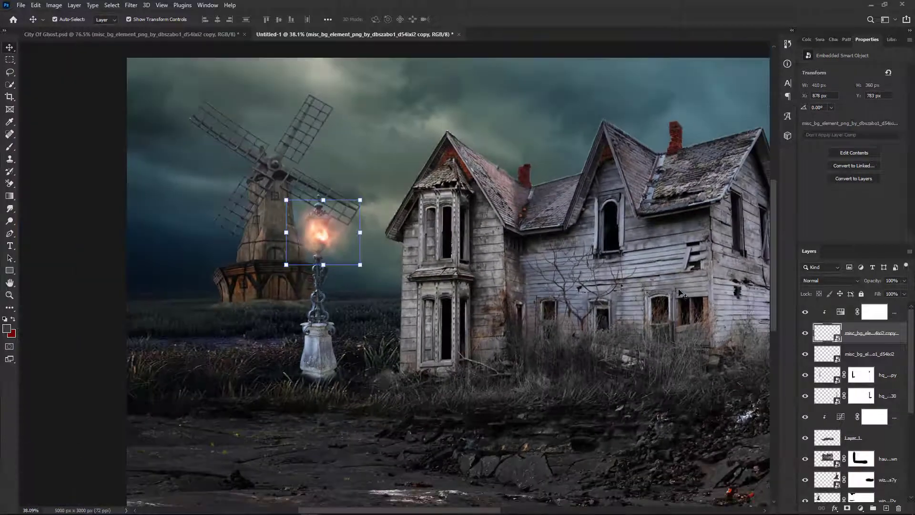
Step: Duplicate the Hue/Saturation adjustment above the original glow layer and clip it to the glow on the tower-side lantern
scroll(644, 199, "up", 2)
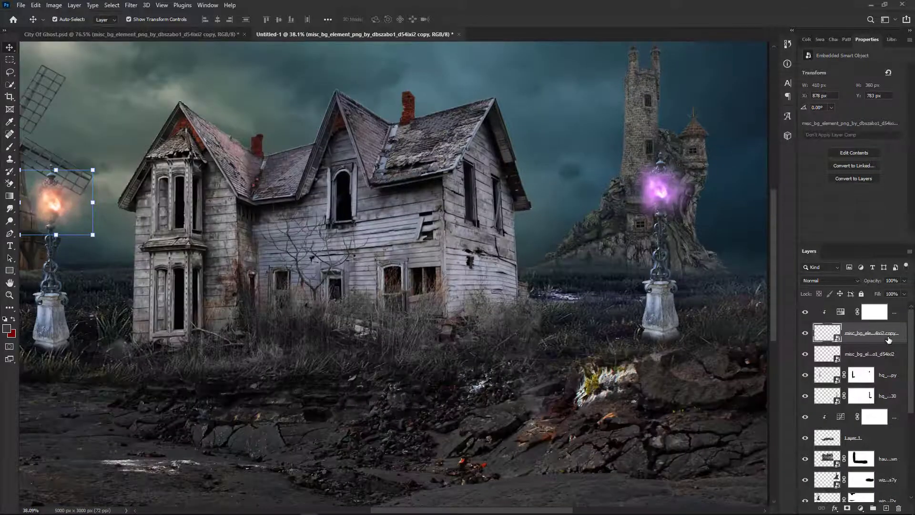
left_click_drag(898, 315, 887, 343)
left_click(885, 364, "alt")
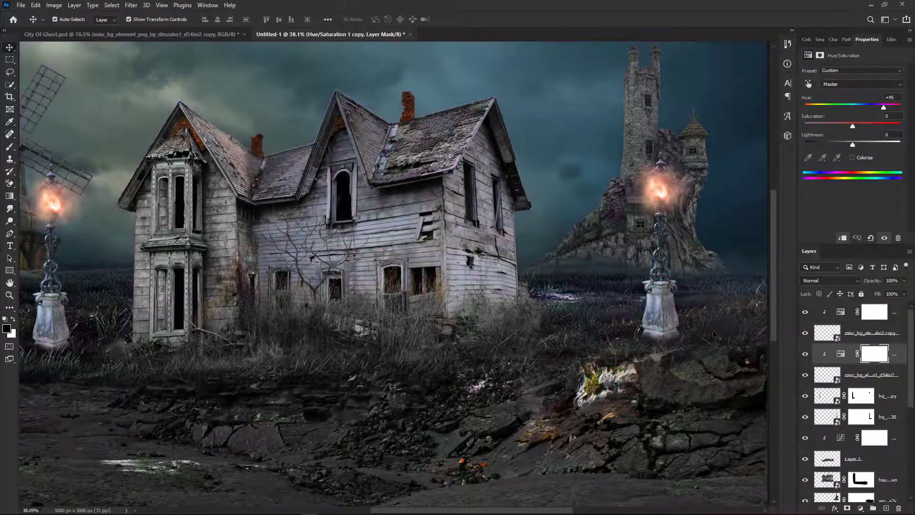
scroll(715, 339, "down", 2)
left_click(748, 336)
scroll(748, 337, "down", 1)
scroll(570, 273, "up", 1)
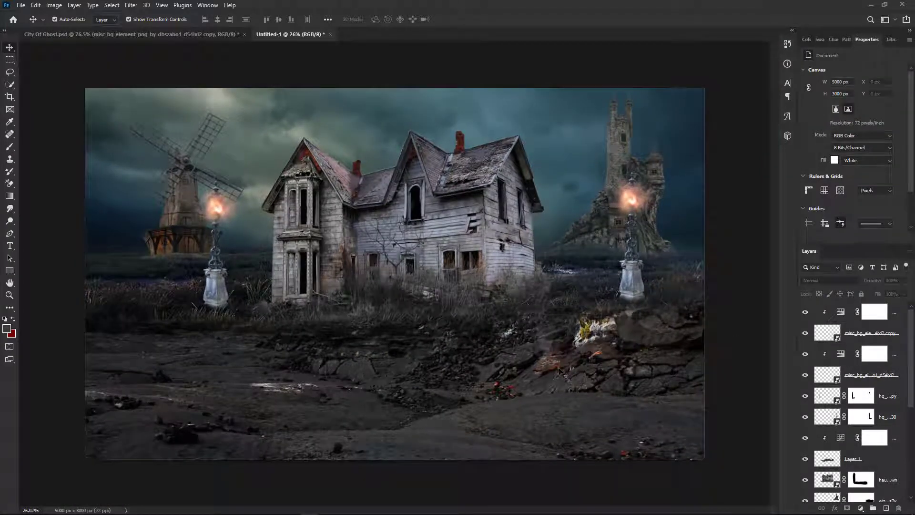
Step: Place the FW5877_1-removebg-preview grim reaper from the stock folder between the house and the tower-side lantern, scaled to about 127%
key("alt+Tab")
key("Tab")
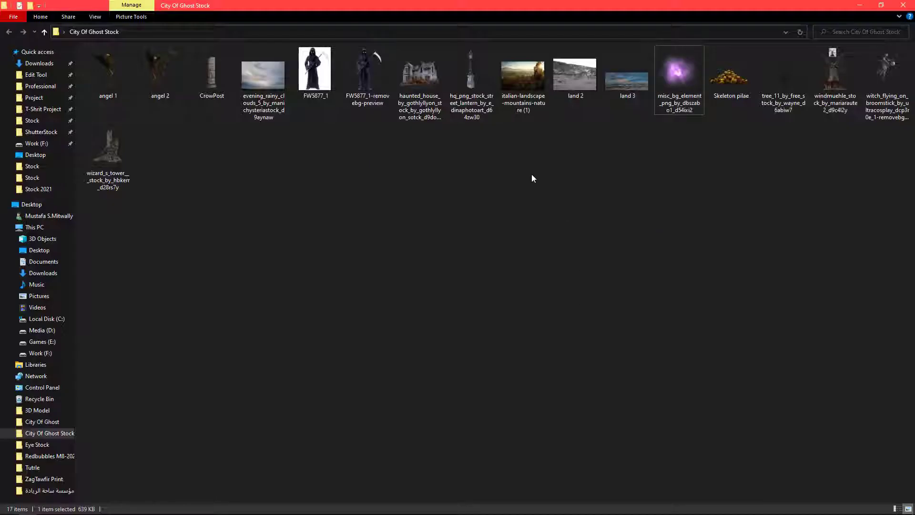
key("alt+Tab")
left_click_drag(383, 87, 558, 231)
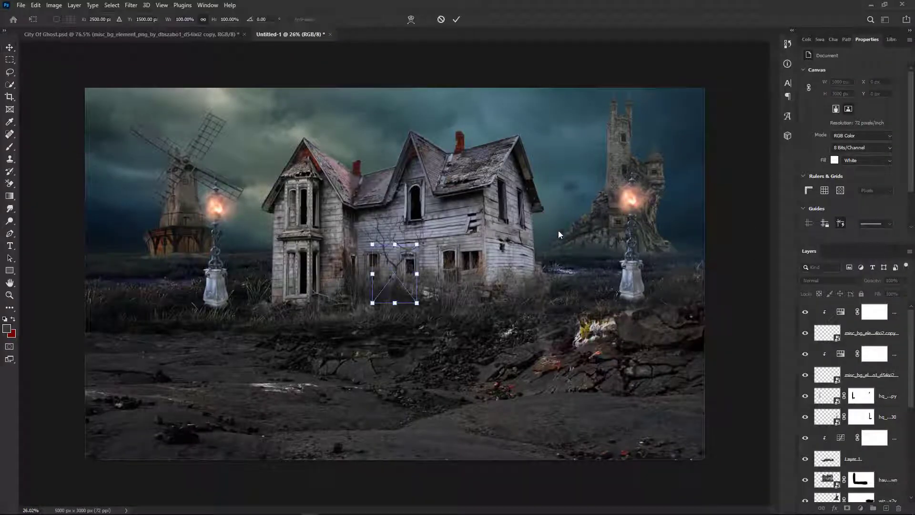
left_click_drag(417, 244, 429, 229)
left_click_drag(401, 286, 612, 296)
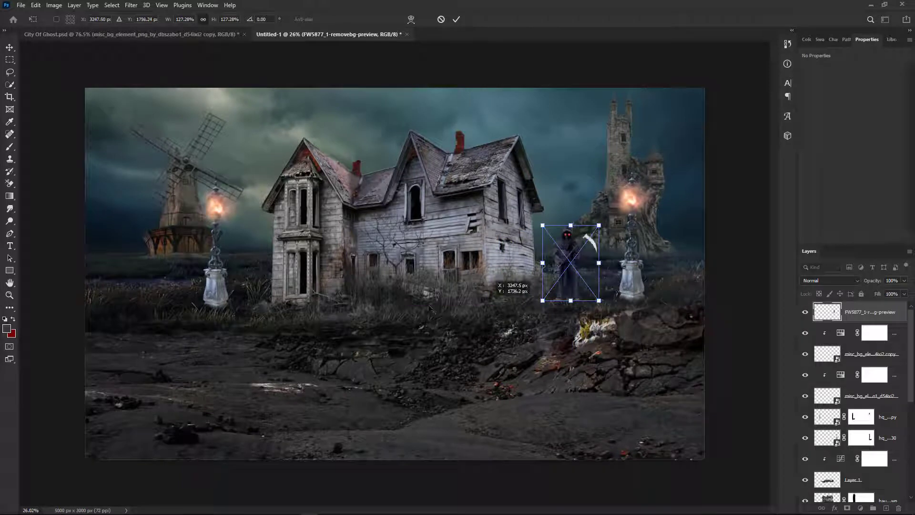
left_click_drag(429, 308, 429, 308)
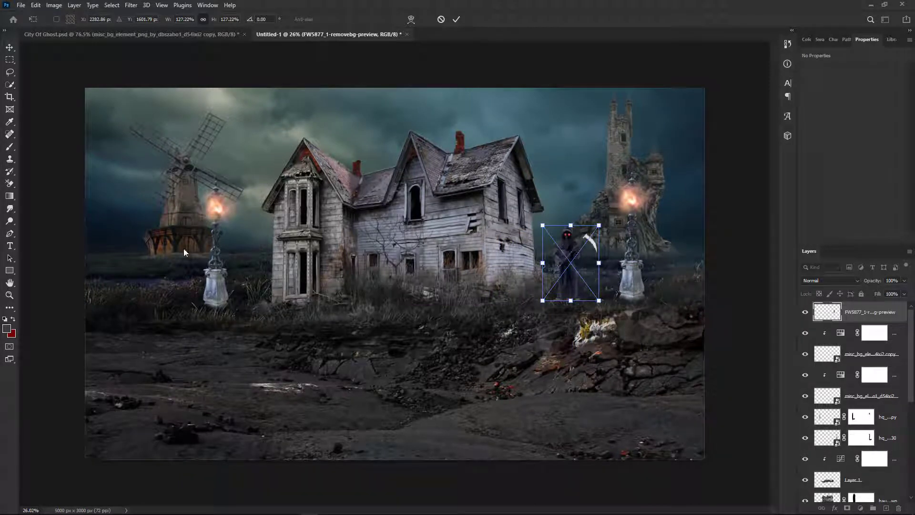
Step: Select the lantern near the windmill together with its glow and shift both slightly away from the house
left_click(12, 49)
left_click(211, 295)
left_click(210, 205, "shift")
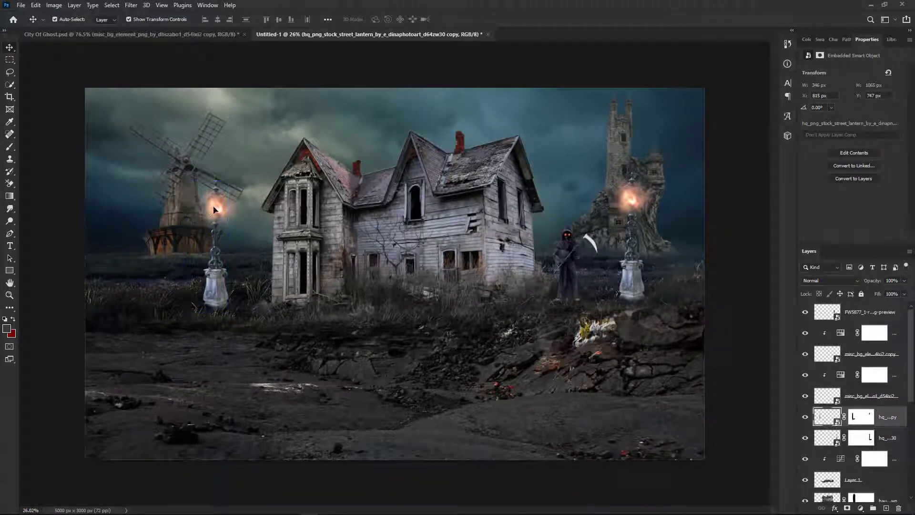
left_click_drag(210, 296, 195, 295)
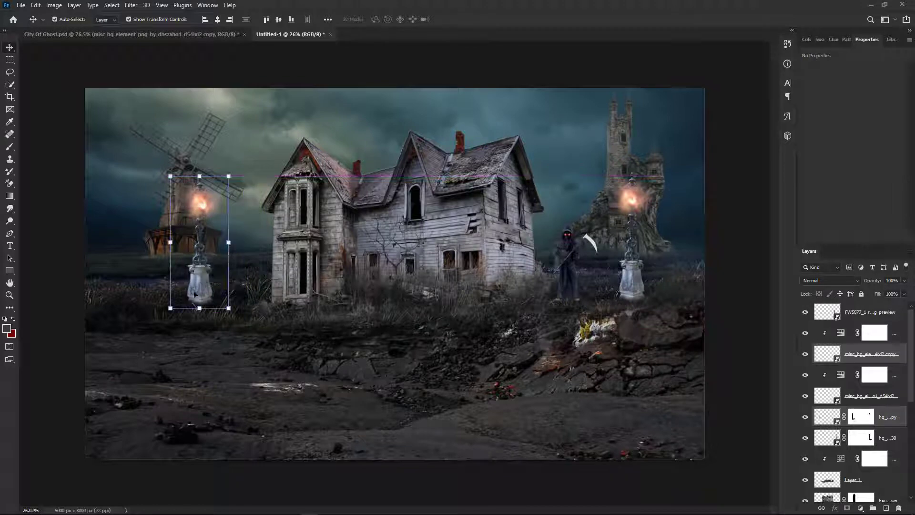
Step: Duplicate the grim reaper into the gap between the windmill-side lantern and the house
left_click_drag(570, 291, 245, 296)
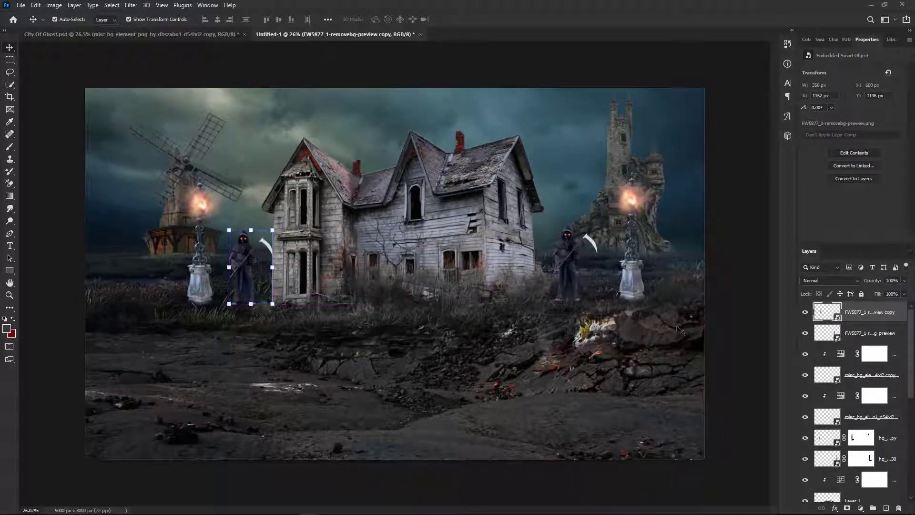
left_click(735, 317)
scroll(719, 324, "down", 1)
Step: Place the CrowPost column from the stock folder at the canvas edge beside the windmill, scaled to about 168%
key("alt+Tab")
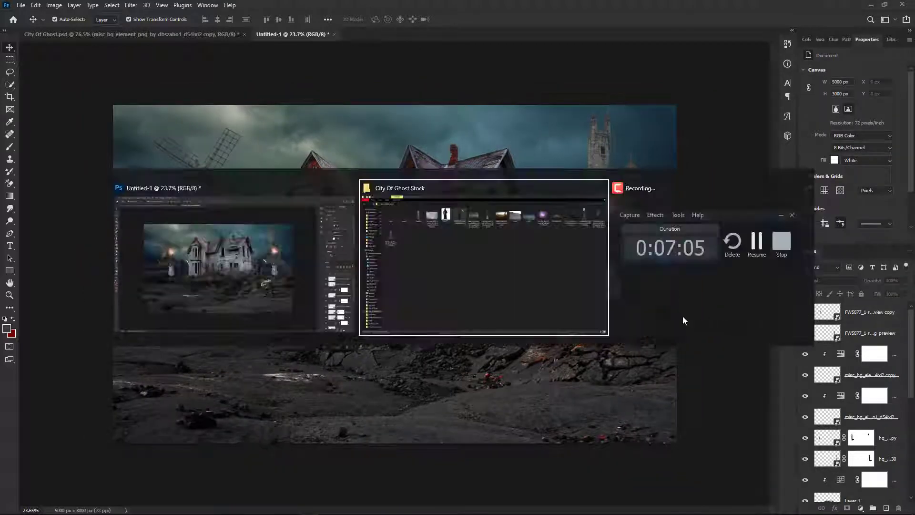
key("alt+Tab")
left_click_drag(212, 76, 414, 120)
left_click_drag(203, 313, 138, 285)
left_click_drag(170, 198, 347, 125)
left_click_drag(175, 237, 186, 244)
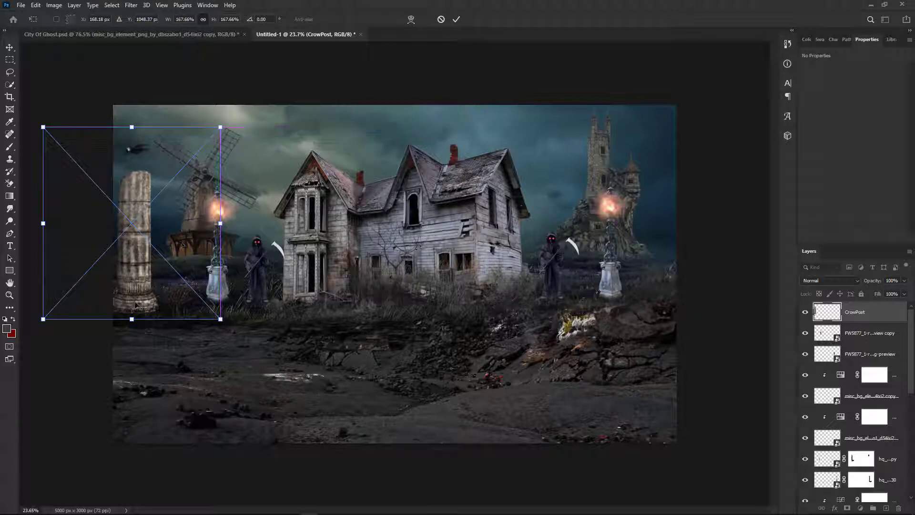
left_click(461, 19)
Step: Add a layer mask to the column and paint black to hide the crow and blend the base into the grass
left_click(846, 508)
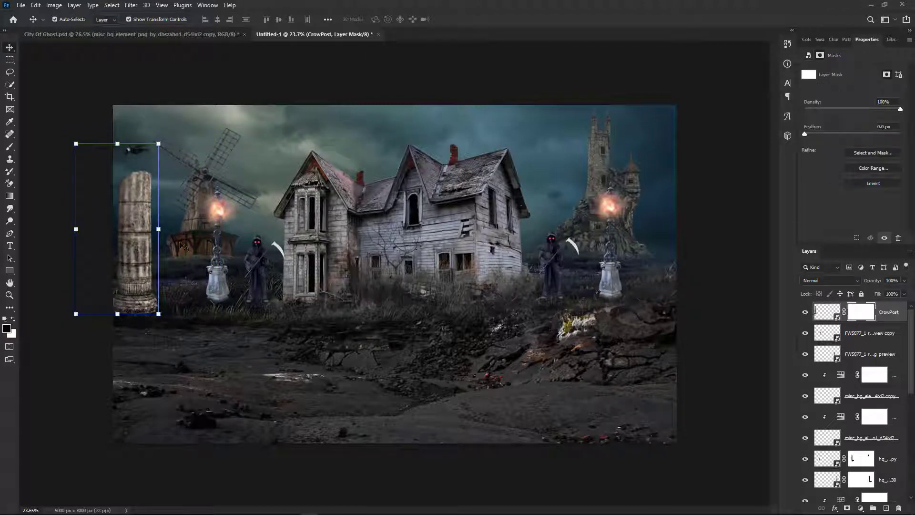
key("b")
scroll(126, 153, "up", 4)
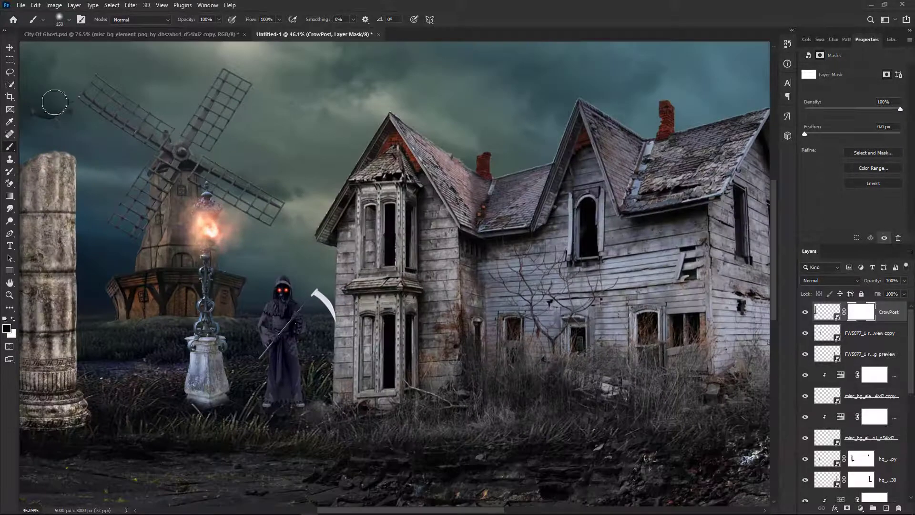
mouse_move(104, 439)
left_mouse_down()
mouse_move(68, 436)
mouse_move(92, 421)
mouse_move(59, 445)
mouse_move(15, 448)
mouse_move(66, 441)
left_mouse_up()
scroll(241, 445, "left", 5)
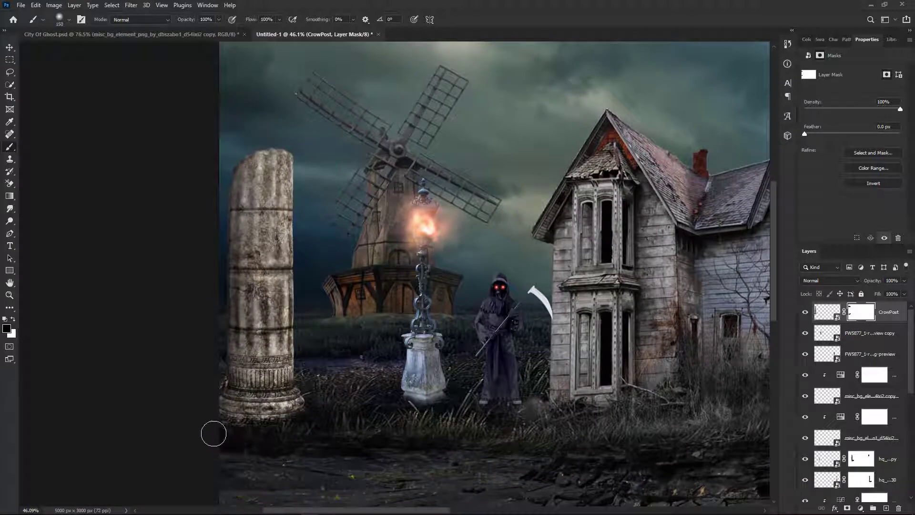
left_click_drag(576, 413, 406, 368)
scroll(408, 373, "down", 5)
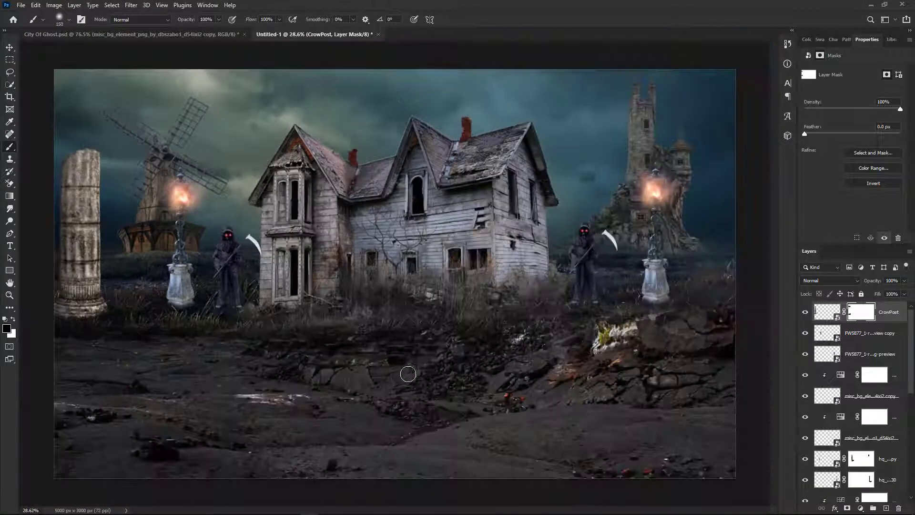
Step: Duplicate the column to the opposite canvas edge beside the tower and paint black on its mask to blend the base
left_click(9, 47)
left_click_drag(90, 248, 720, 259)
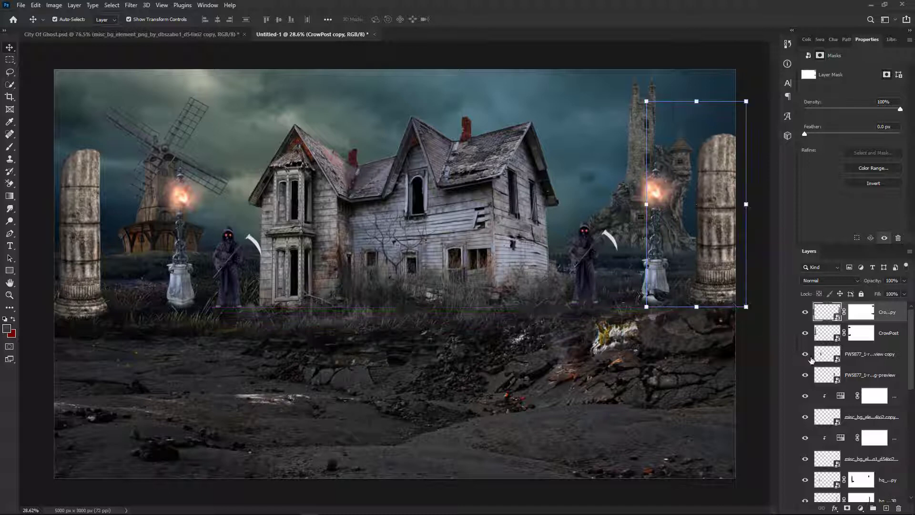
left_click(861, 315)
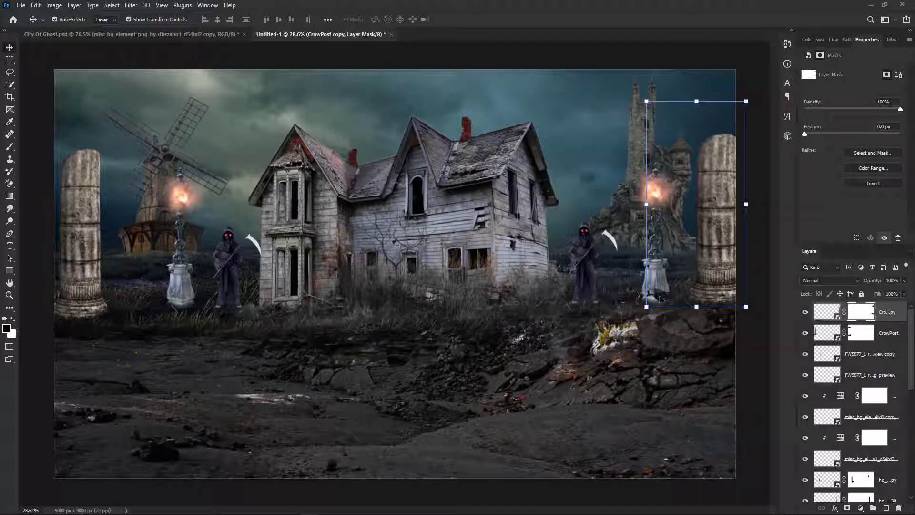
left_click(10, 145)
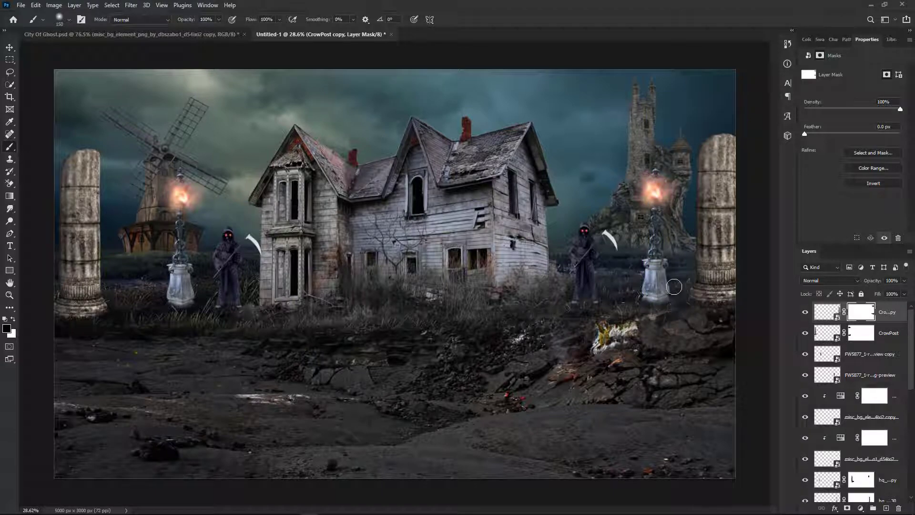
mouse_move(674, 287)
left_mouse_down()
mouse_move(677, 333)
mouse_move(724, 320)
mouse_move(696, 316)
left_mouse_up()
scroll(686, 326, "down", 4)
scroll(602, 298, "up", 5)
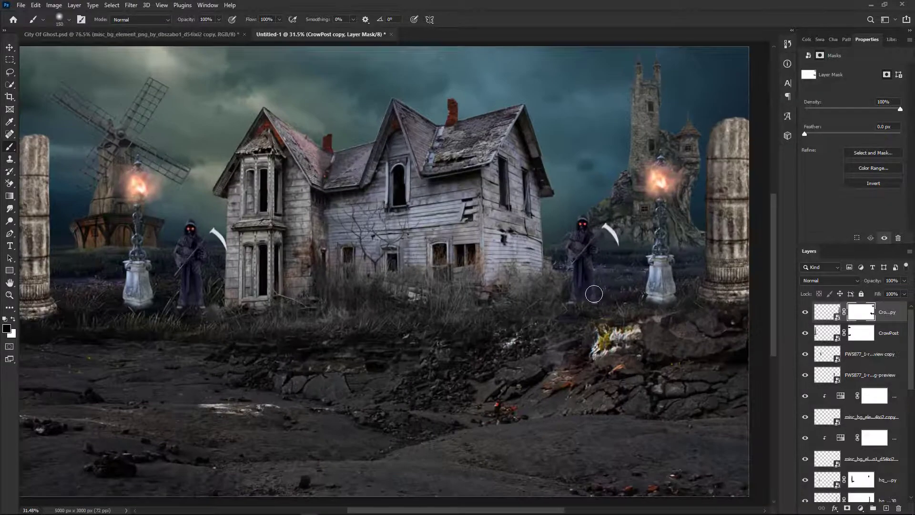
left_click(10, 48)
scroll(572, 329, "down", 5)
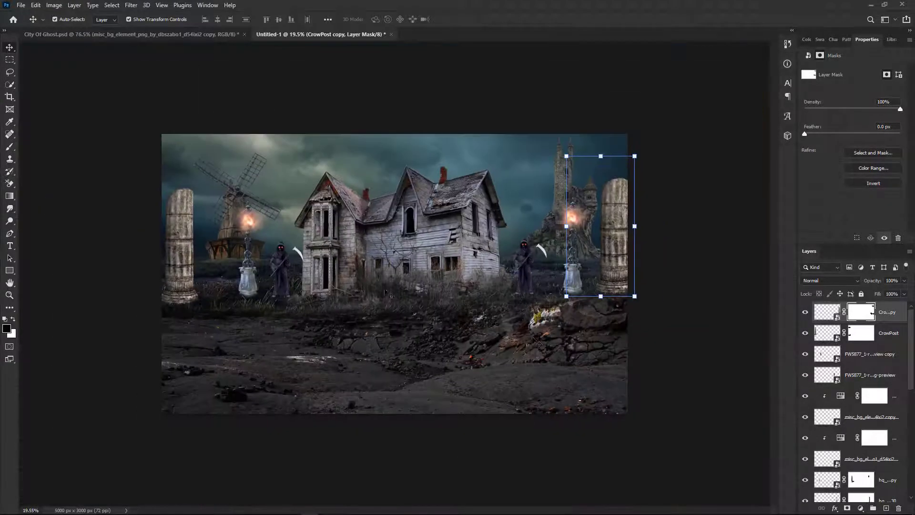
left_click(672, 370)
Step: Place the tree_11_by_free_stock_by_wayne_d6abiw7 and Skeleton pilae images from the stock folder into the composite
scroll(620, 353, "up", 2)
key("alt+Tab")
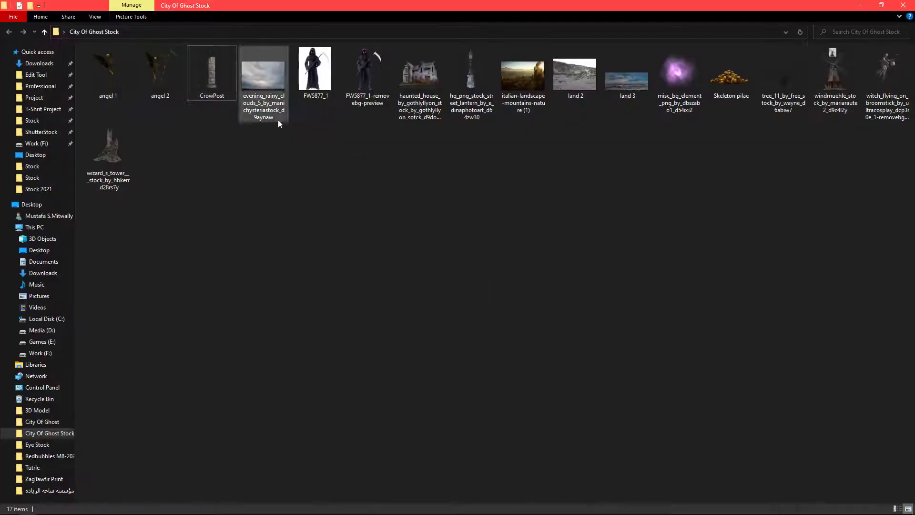
left_click(790, 108)
left_click(749, 86, "ctrl")
left_click_drag(781, 88, 595, 82)
key("alt+Tab")
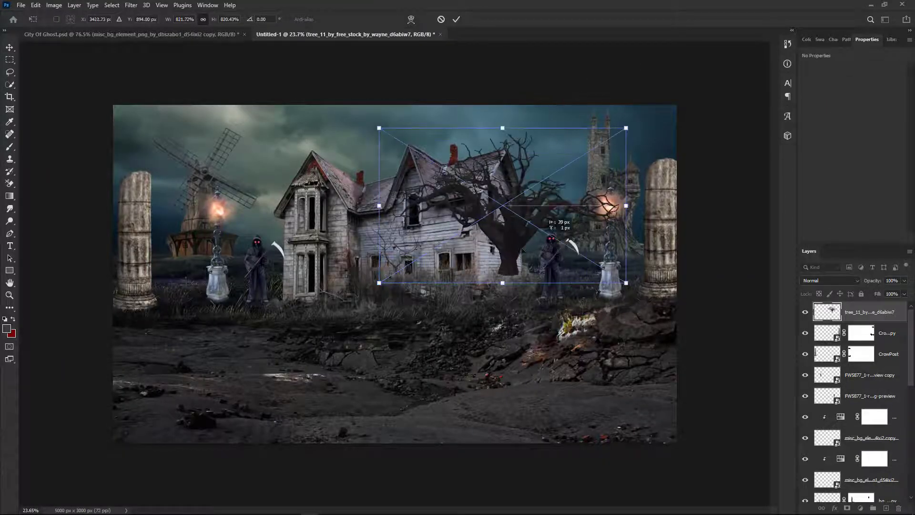
Step: Scale the bare tree down and position it in the grass in front of the house
left_click_drag(541, 239, 416, 278)
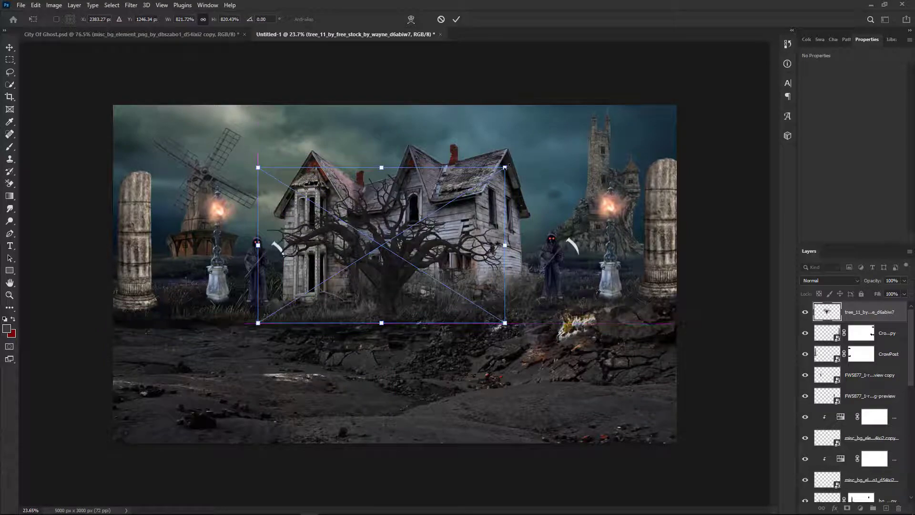
left_click_drag(505, 162, 400, 233)
left_click_drag(333, 313, 381, 291)
scroll(382, 293, "up", 8)
left_click_drag(352, 256, 353, 269)
left_click(460, 20)
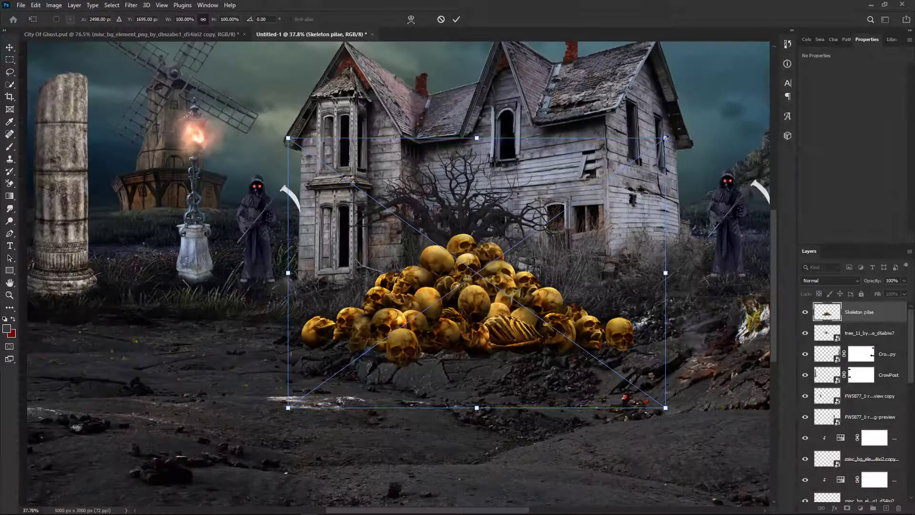
Step: Scale the golden skull pile to about 22% and position it at the foot of the bare tree
left_click_drag(665, 138, 371, 347)
left_click_drag(332, 392, 488, 285)
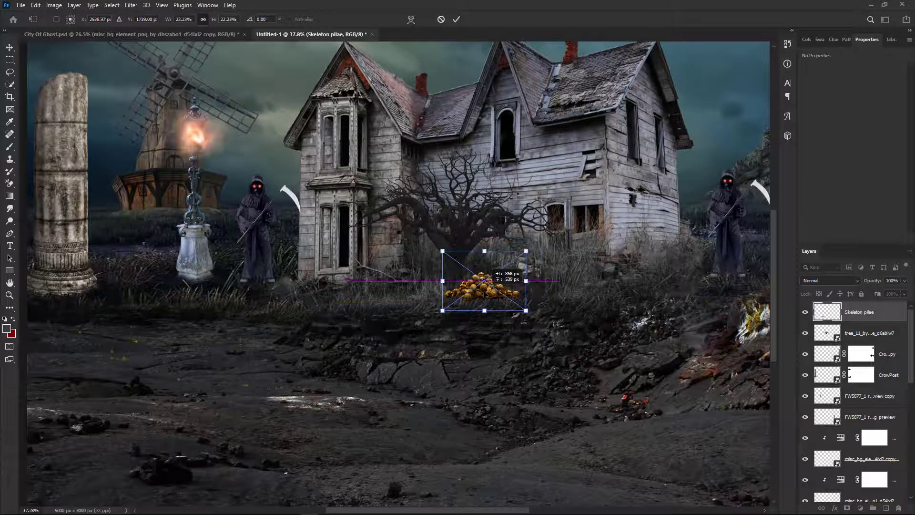
scroll(455, 274, "up", 3)
scroll(506, 305, "up", 4)
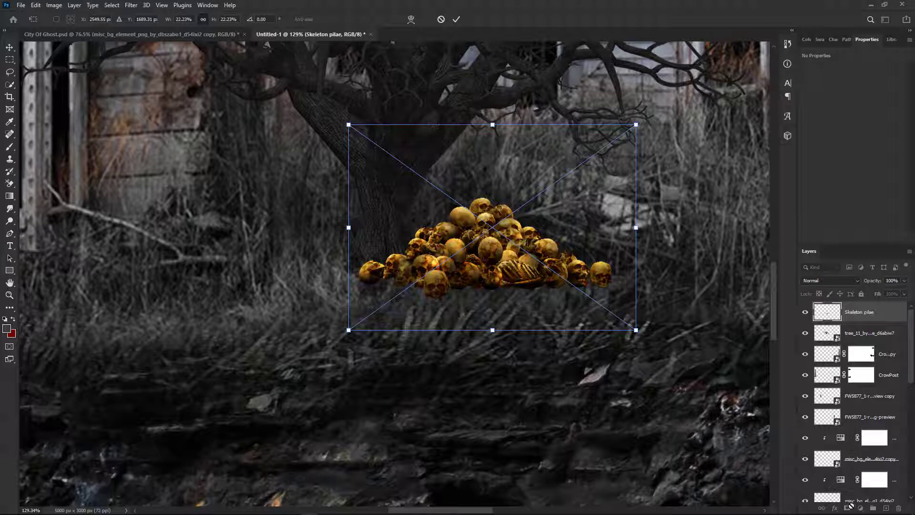
left_click(458, 20)
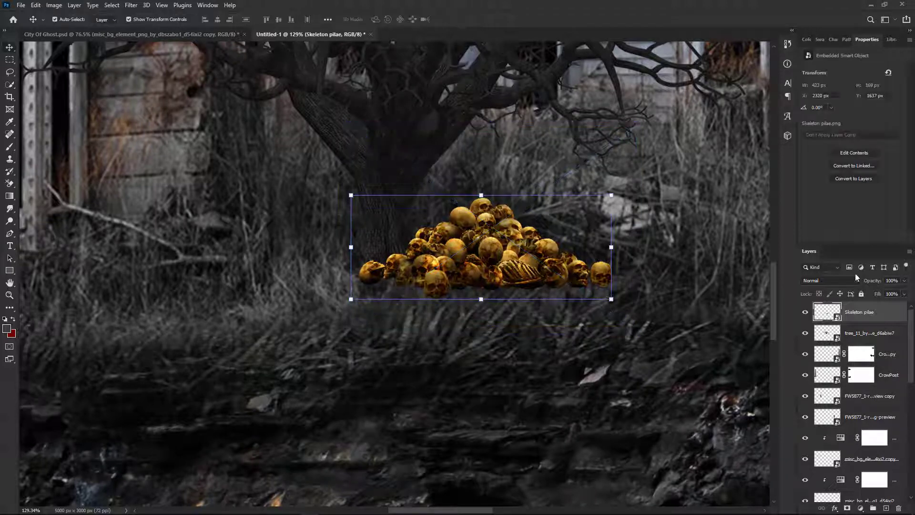
Step: Add a layer mask to the skull pile and paint black along its lower edge with a 60 px brush
left_click(847, 508)
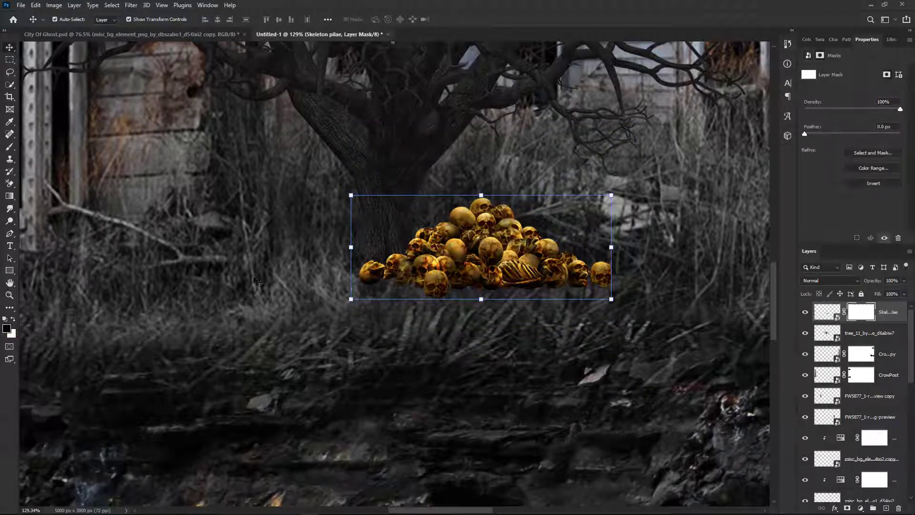
left_click(9, 146)
scroll(500, 327, "up", 3)
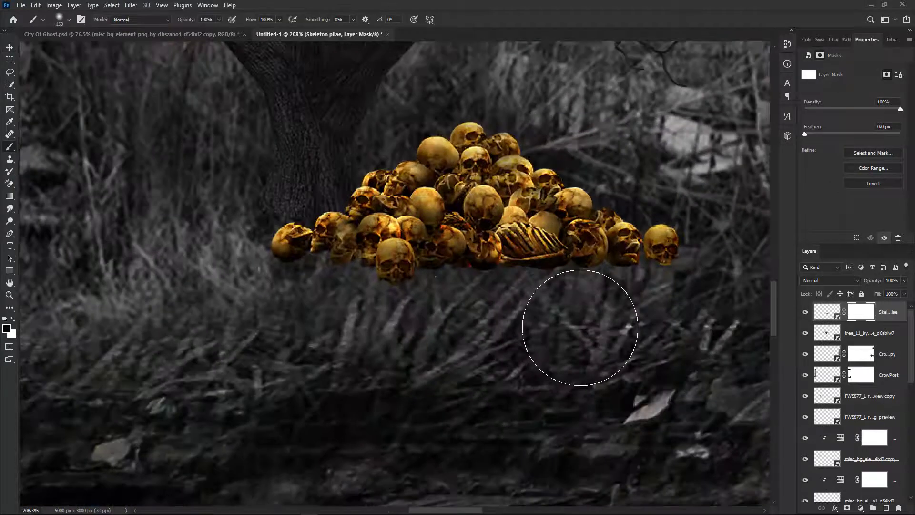
scroll(605, 322, "down", 2)
key("bracketleft")
key("bracketleft")
key("bracketleft")
key("bracketleft")
mouse_move(642, 301)
left_mouse_down()
mouse_move(535, 313)
mouse_move(553, 306)
mouse_move(534, 304)
mouse_move(450, 318)
mouse_move(392, 314)
mouse_move(365, 303)
left_mouse_up()
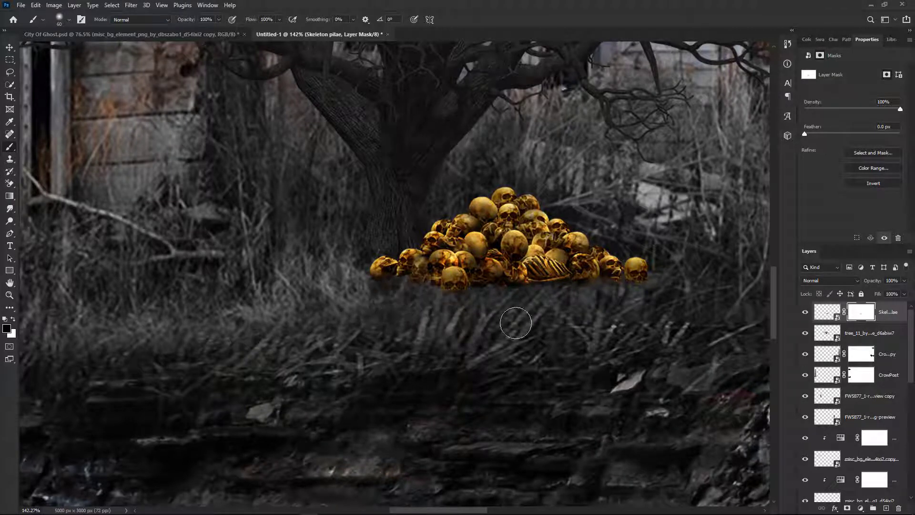
Step: Add a layer mask to the tree and paint black at the trunk base to blend it into the grass
left_click(872, 329)
left_click(847, 508)
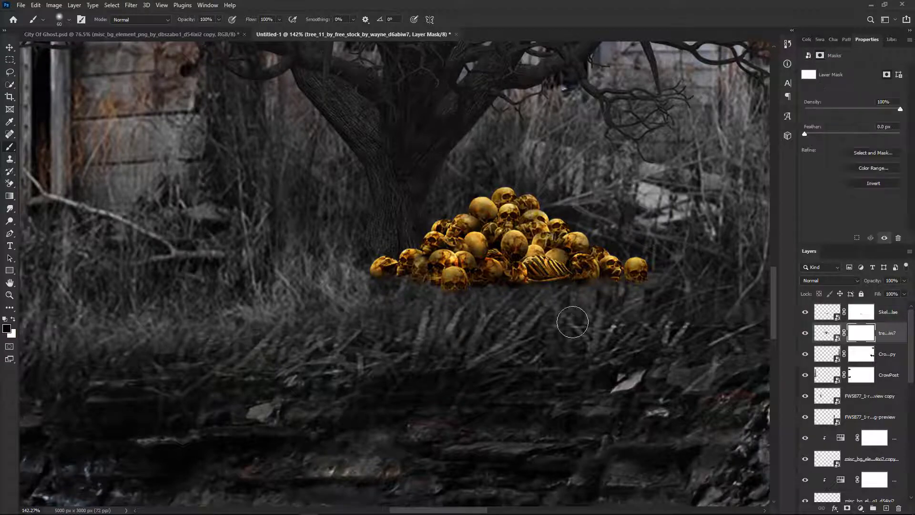
mouse_move(381, 267)
left_mouse_down()
mouse_move(363, 259)
mouse_move(419, 265)
mouse_move(444, 299)
left_mouse_up()
scroll(444, 300, "down", 6)
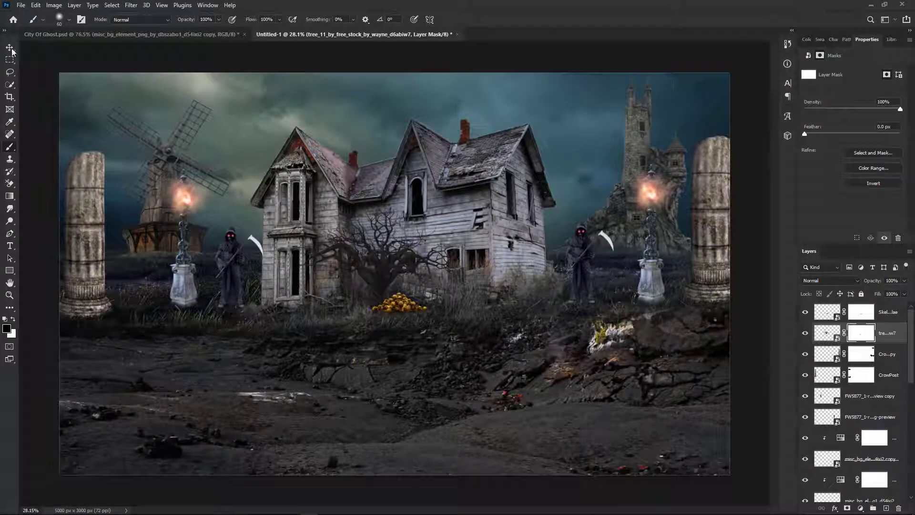
left_click(9, 48)
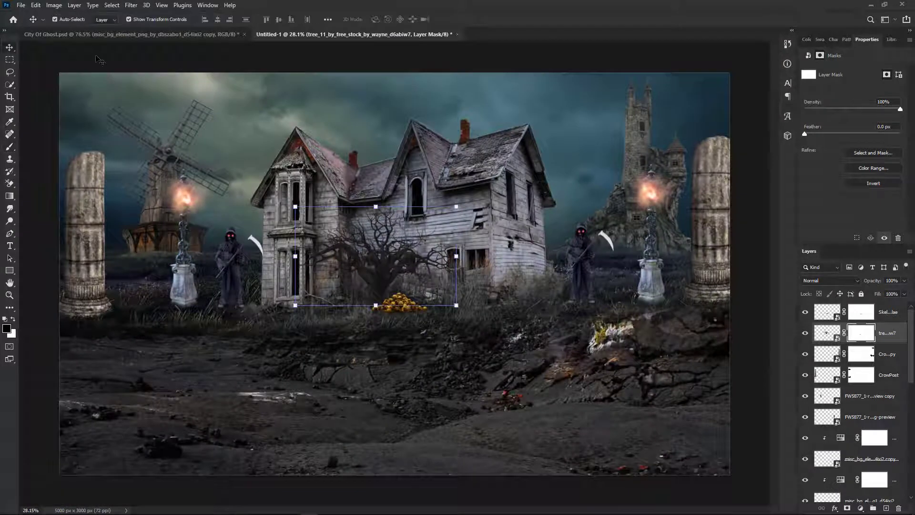
scroll(328, 177, "down", 1)
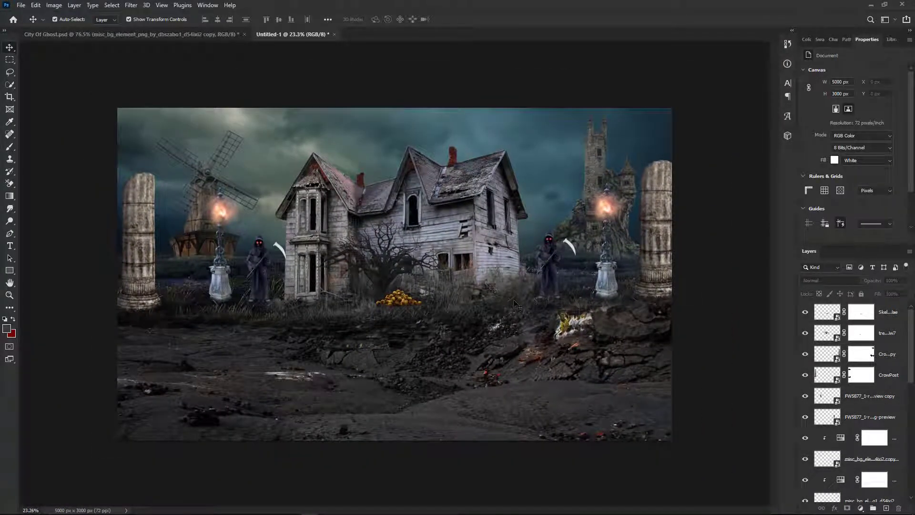
scroll(857, 410, "down", 5)
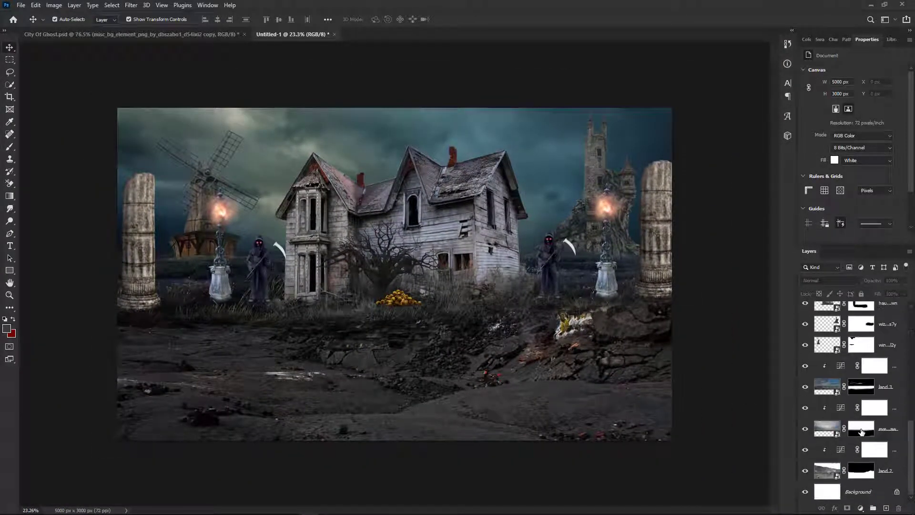
scroll(858, 410, "up", 5)
scroll(482, 309, "up", 1)
scroll(482, 308, "down", 2)
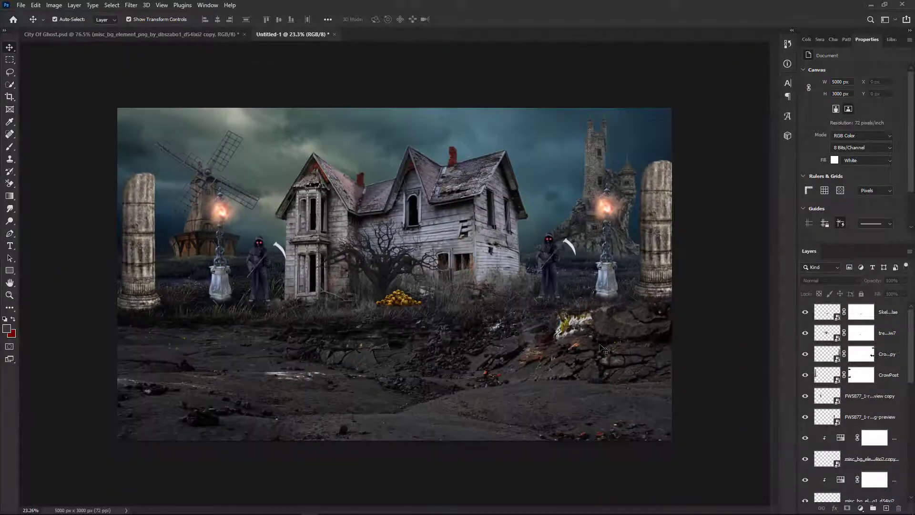
scroll(481, 305, "up", 1)
Step: Place the angel 1, angel 2 and flying witch images from the City Of Ghost Stock folder into the composite
key("alt+Tab")
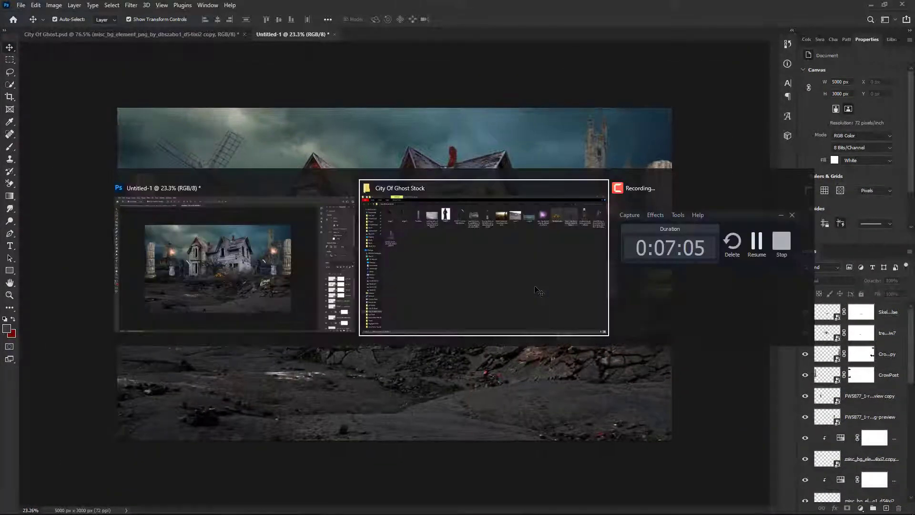
left_click(535, 277)
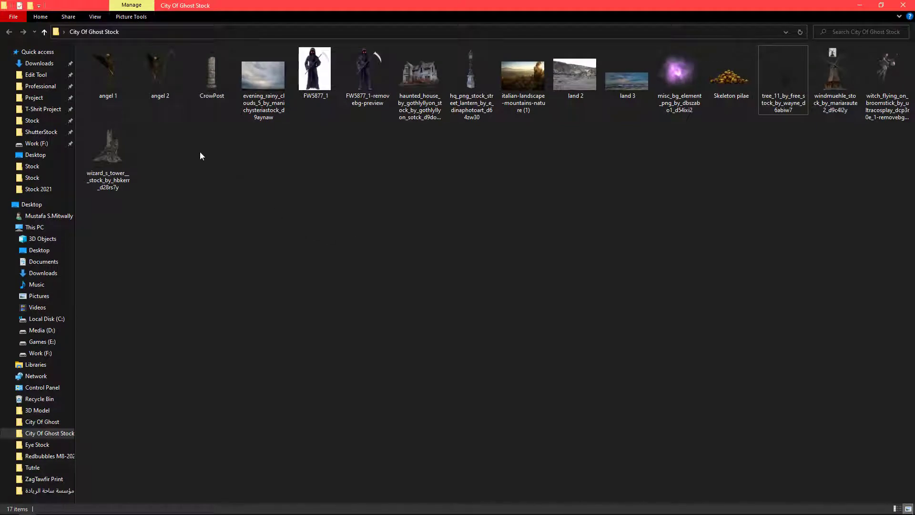
left_click(150, 70)
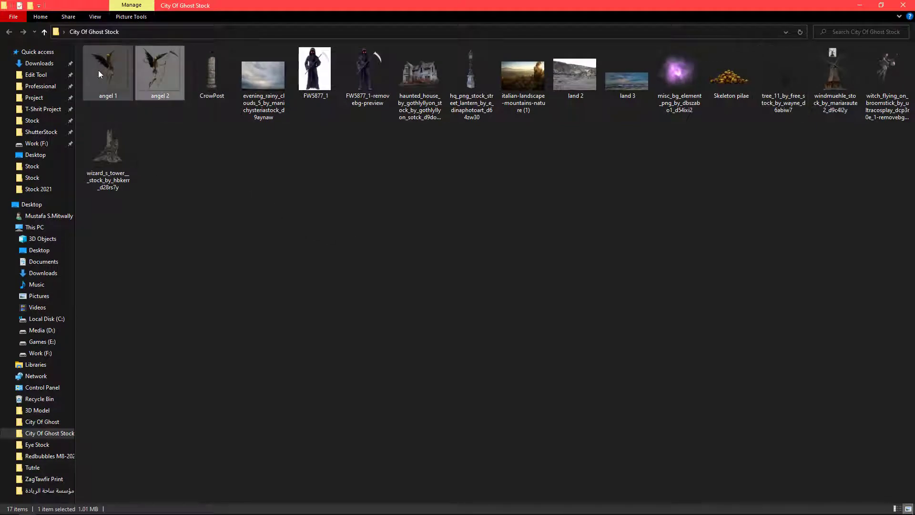
left_click(98, 70, "ctrl")
left_click(896, 110, "ctrl")
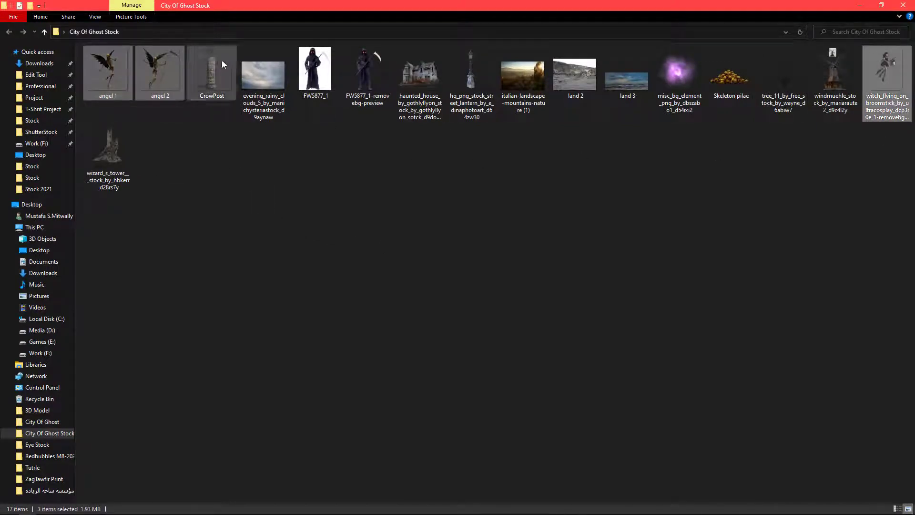
left_click_drag(162, 71, 451, 236)
key("alt+Tab")
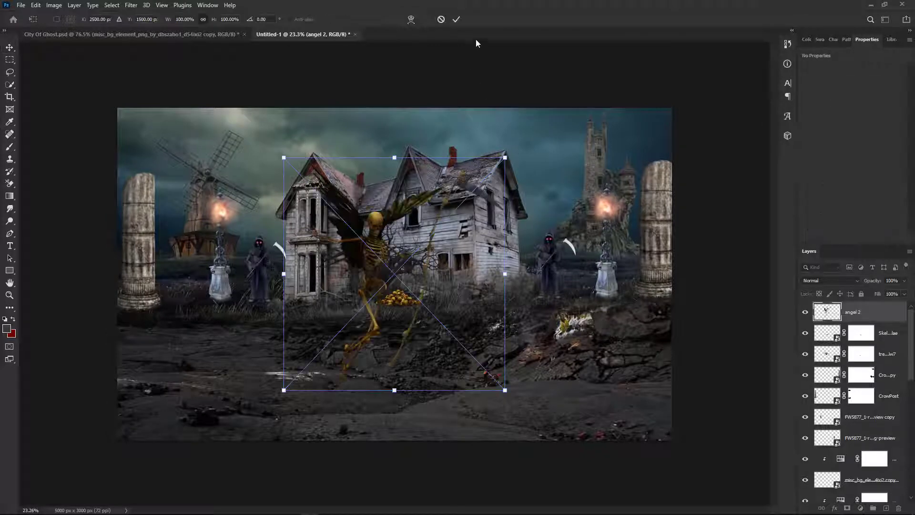
Step: Scale the angel 2 winged skeleton down and position it in the upper window of the house's bay tower
left_click_drag(504, 158, 319, 354)
scroll(319, 354, "up", 2)
left_click_drag(291, 385, 312, 151)
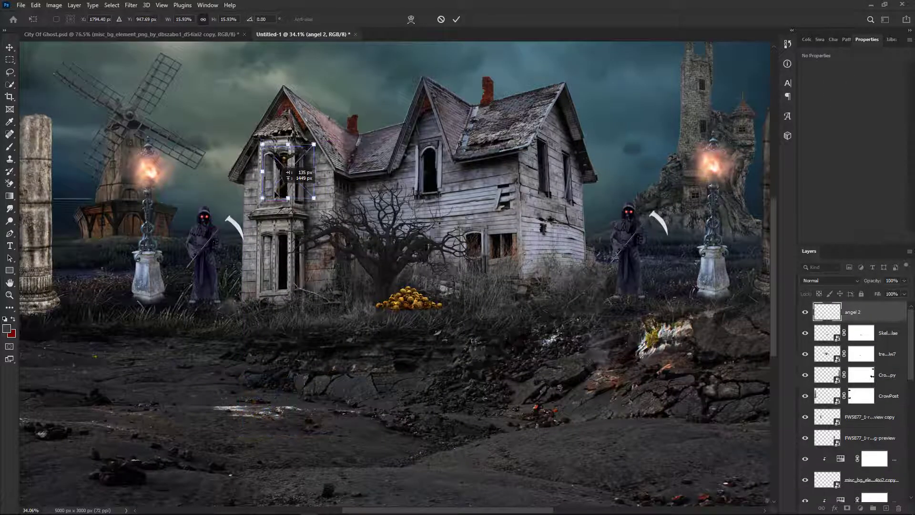
scroll(312, 152, "up", 5)
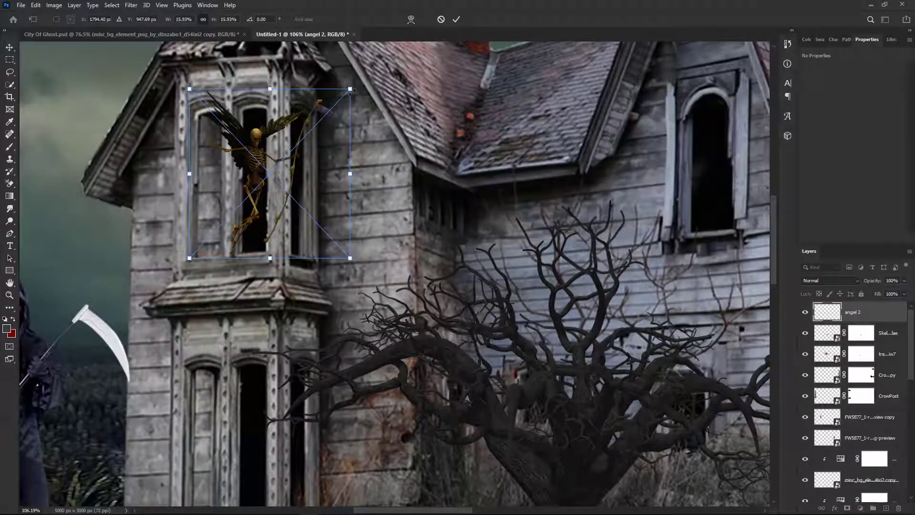
left_click_drag(351, 91, 326, 116)
left_click_drag(297, 163, 308, 166)
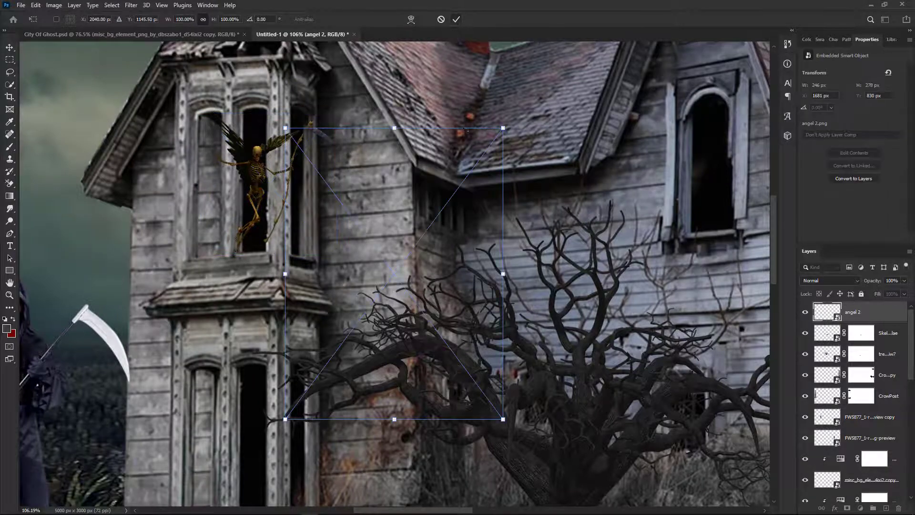
scroll(457, 238, "down", 4)
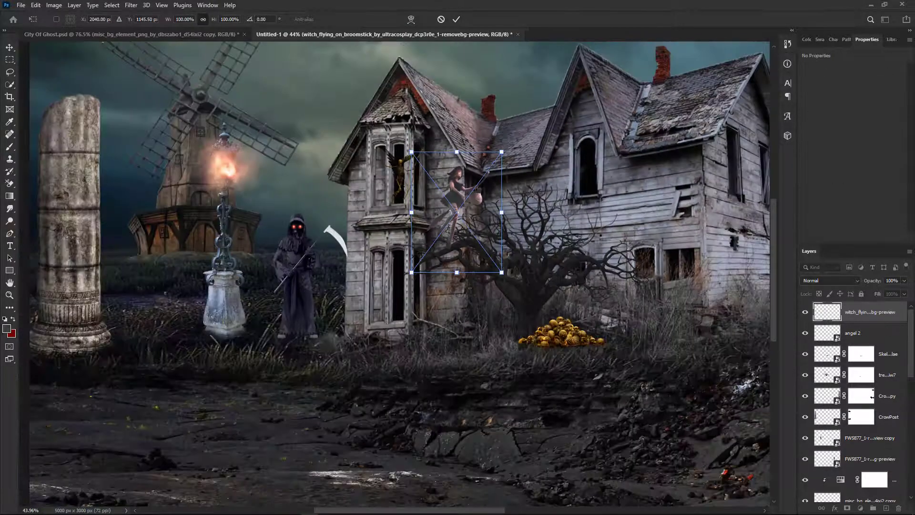
key("alt+Tab")
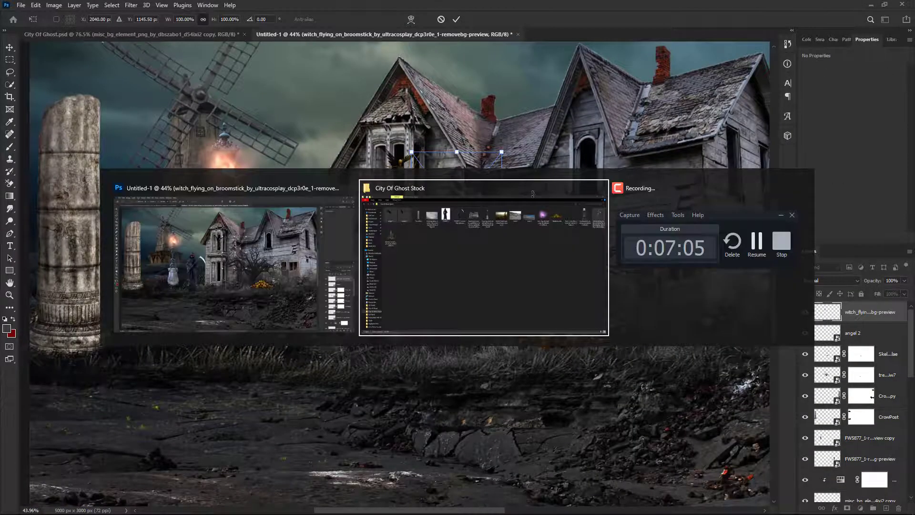
key("alt+Tab")
key("alt+Tab")
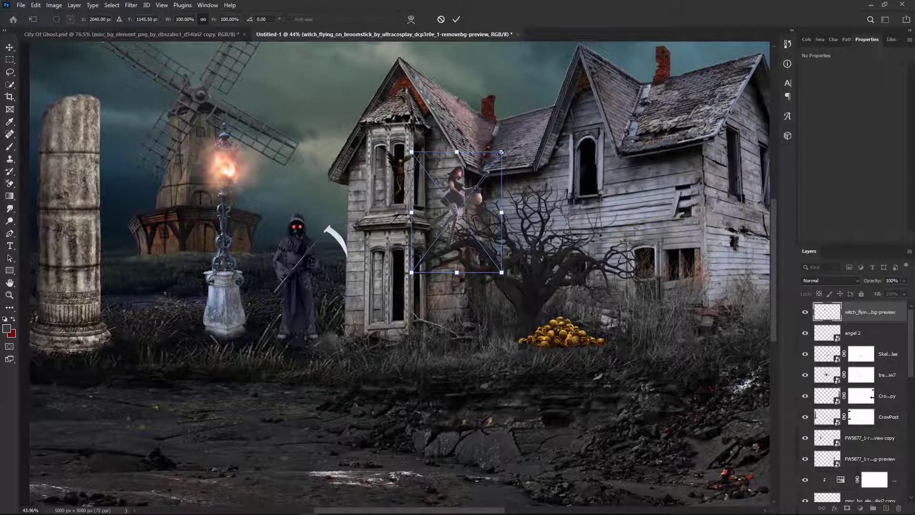
Step: Scale the flying witch to about 54%, move it into the sky above the house and rotate it slightly clockwise
left_click_drag(501, 151, 446, 226)
left_click_drag(474, 243, 422, 321)
left_click_drag(399, 366, 434, 148)
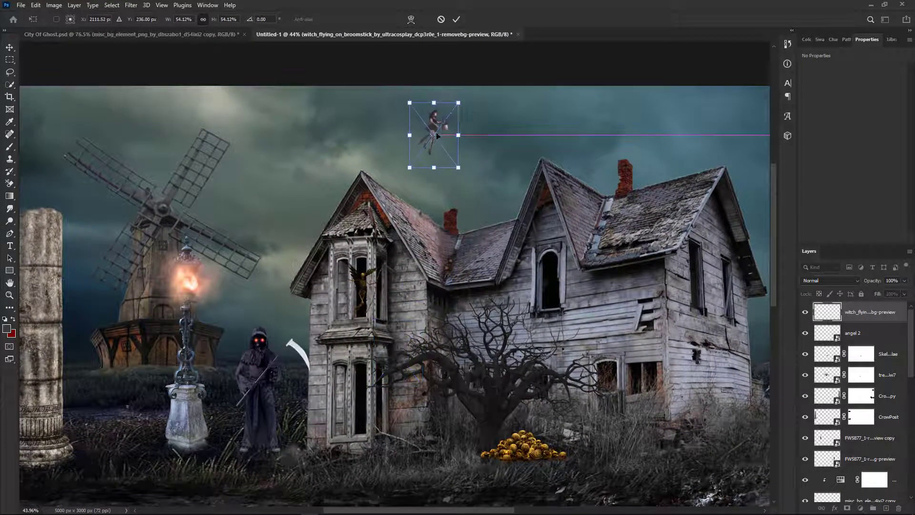
left_click_drag(468, 96, 459, 118)
left_click(455, 19)
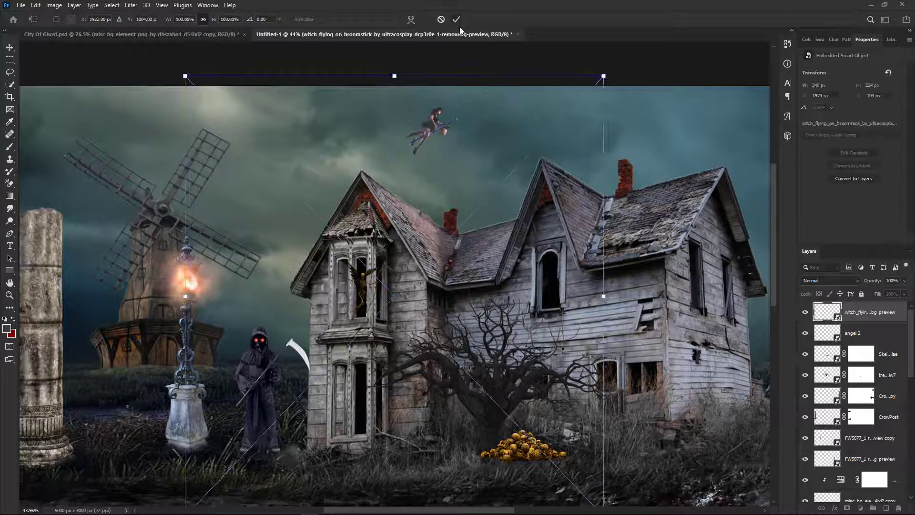
Step: Scale the angel 1 winged skeleton to about 12% and position it inside the house's arched upper window
key("ctrl+0")
left_click_drag(454, 53, 427, 206)
scroll(413, 198, "up", 5, "alt")
scroll(413, 200, "up", 1)
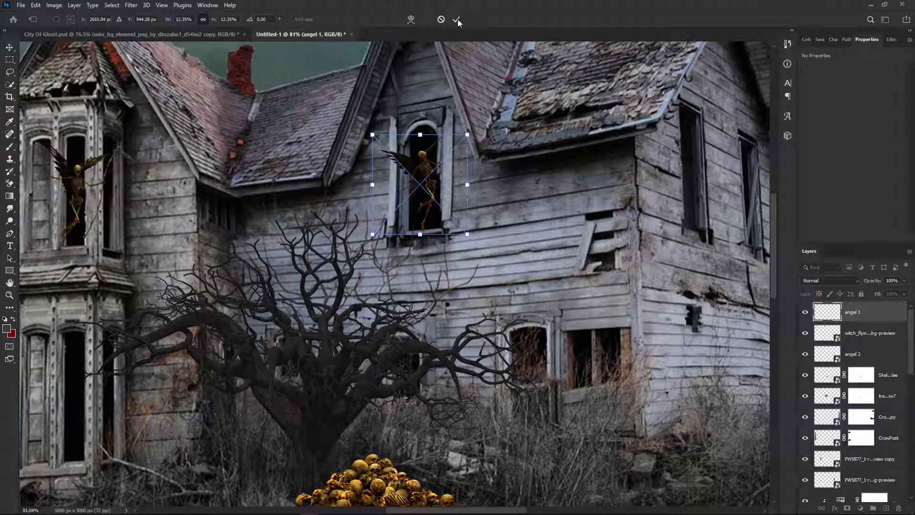
left_click(455, 19)
scroll(672, 265, "down", 8, "alt")
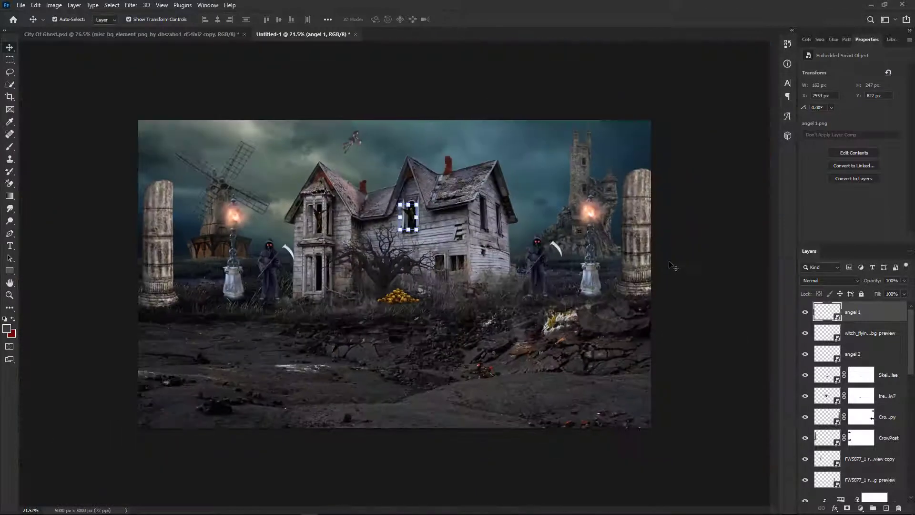
left_click(671, 266)
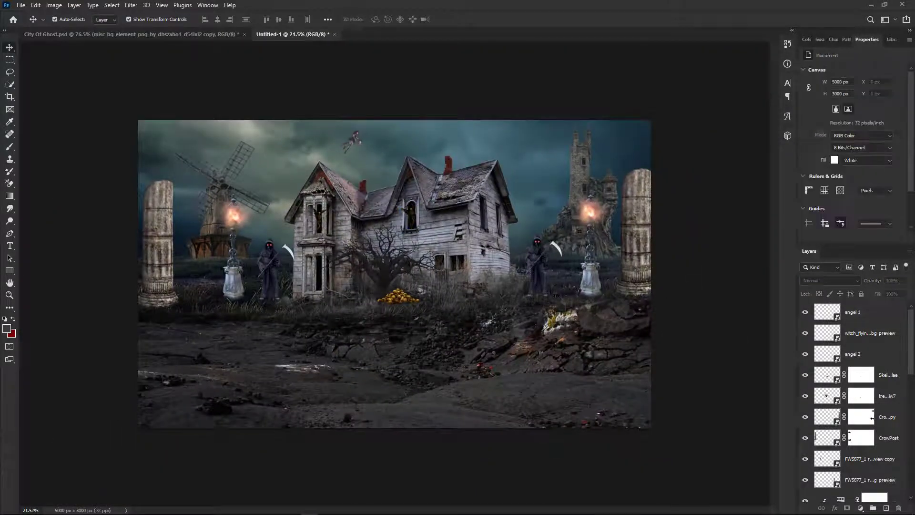
scroll(381, 291, "up", 2, "alt")
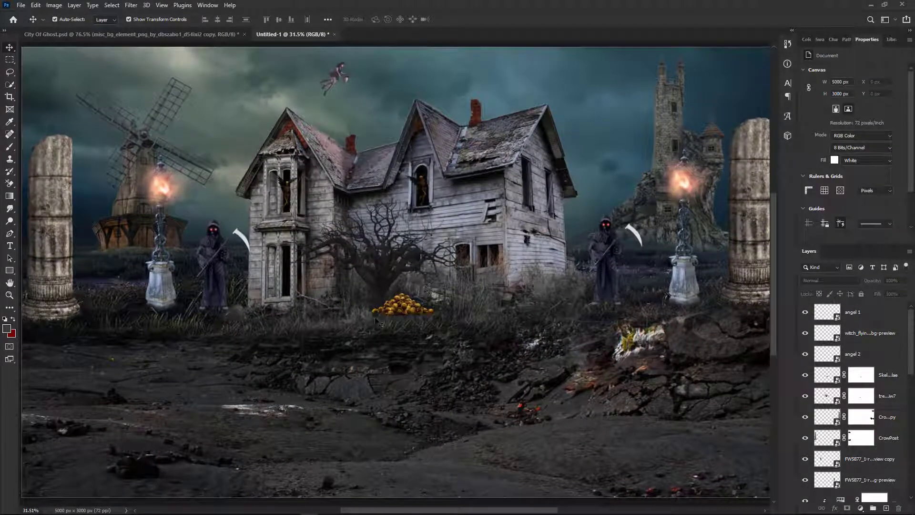
scroll(375, 317, "down", 1, "alt")
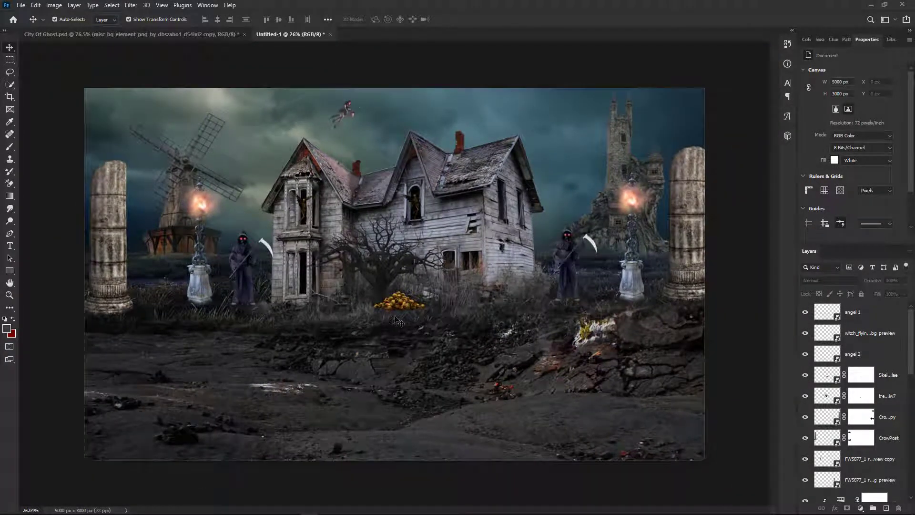
scroll(405, 322, "down", 1)
scroll(433, 315, "up", 1)
scroll(434, 315, "down", 1)
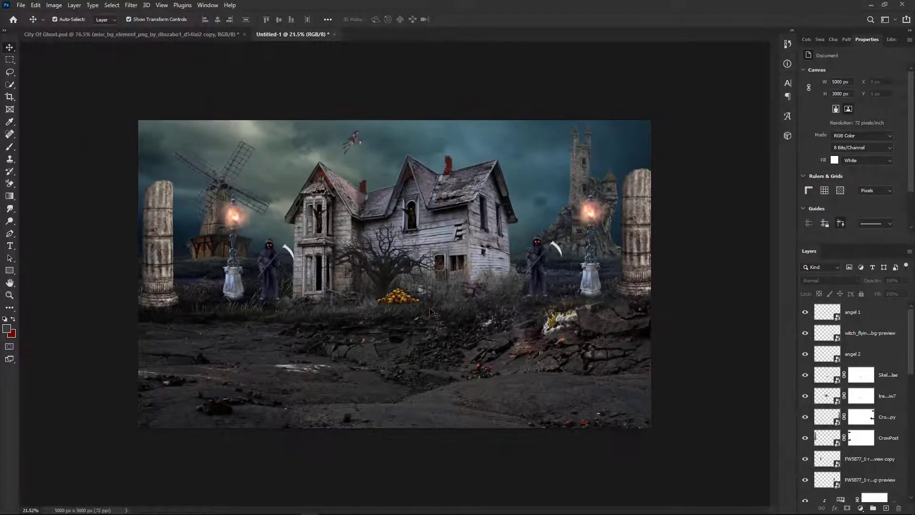
Step: Stamp all visible layers into a new merged layer above the angel 1 layer
left_click(879, 321)
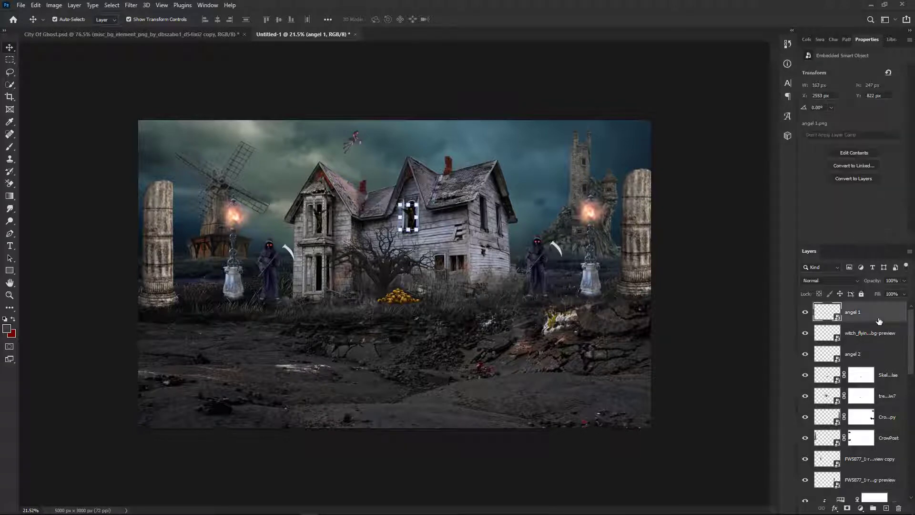
key("ctrl+alt+shift+e")
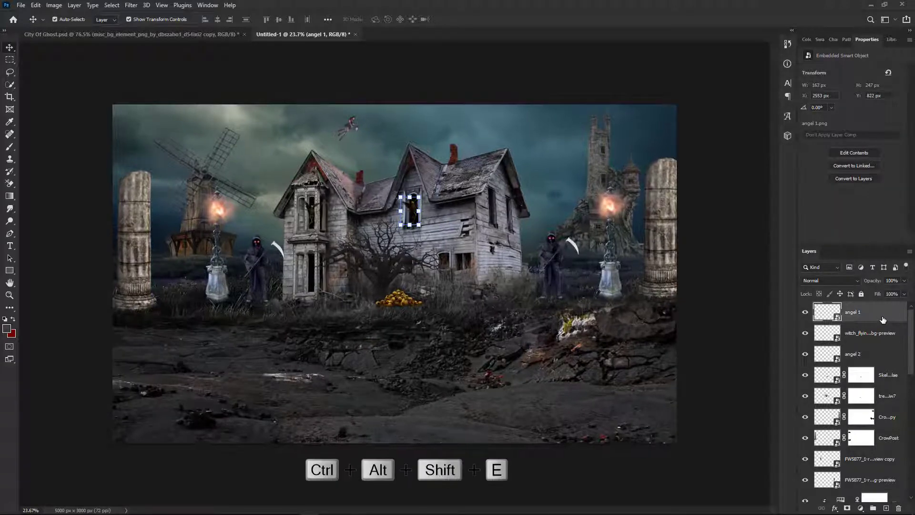
key("ctrl+alt+shift+e")
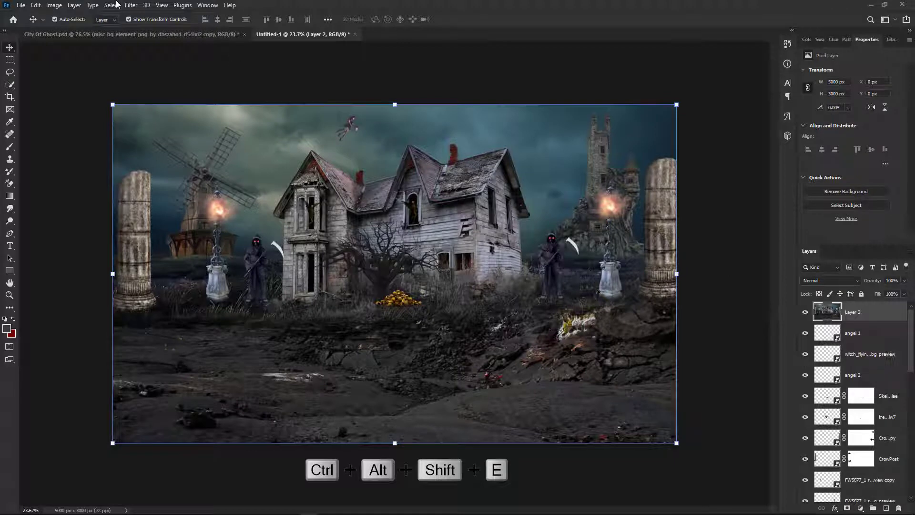
Step: Open the Camera Raw Filter on the merged layer and set Temperature to +15 and Tint to +10
left_click(131, 4)
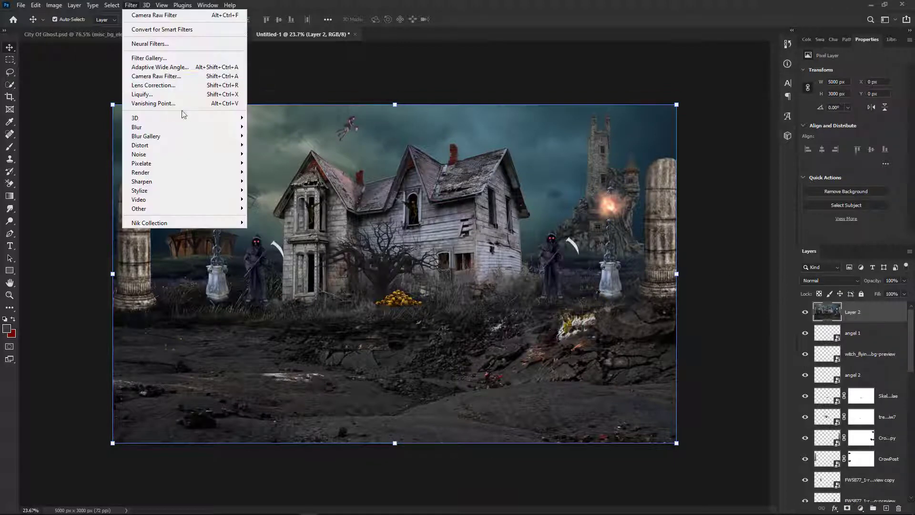
left_click(173, 78)
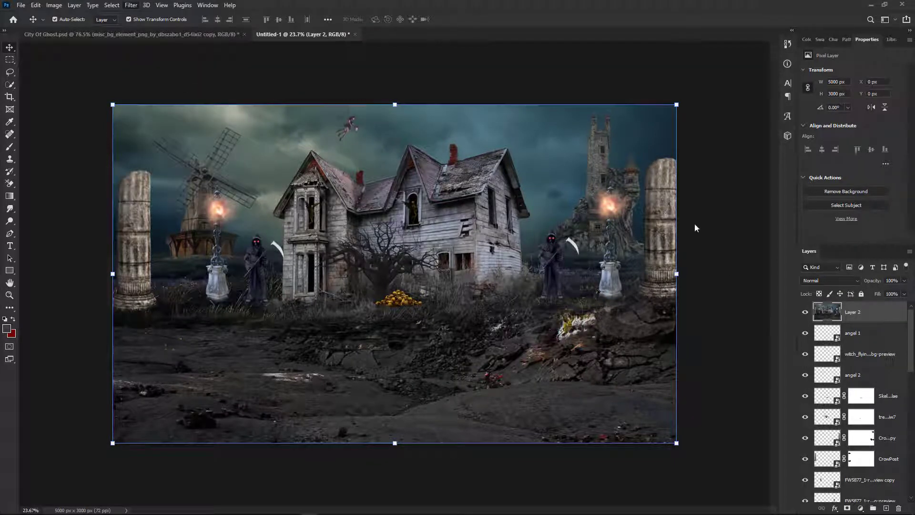
type("+")
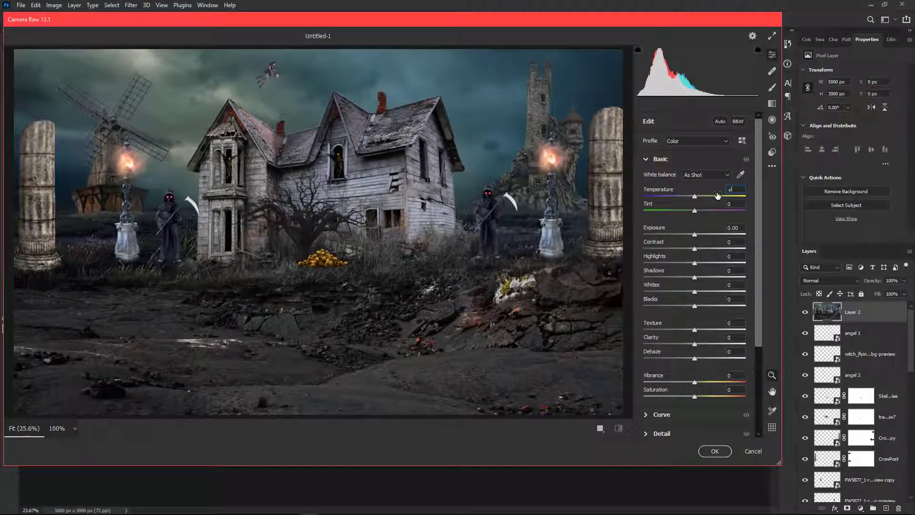
type("15")
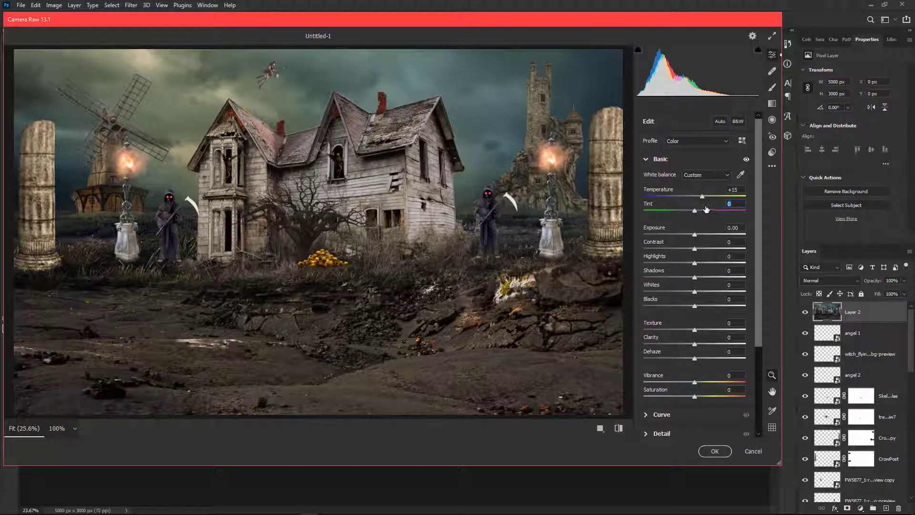
left_click_drag(695, 212, 708, 213)
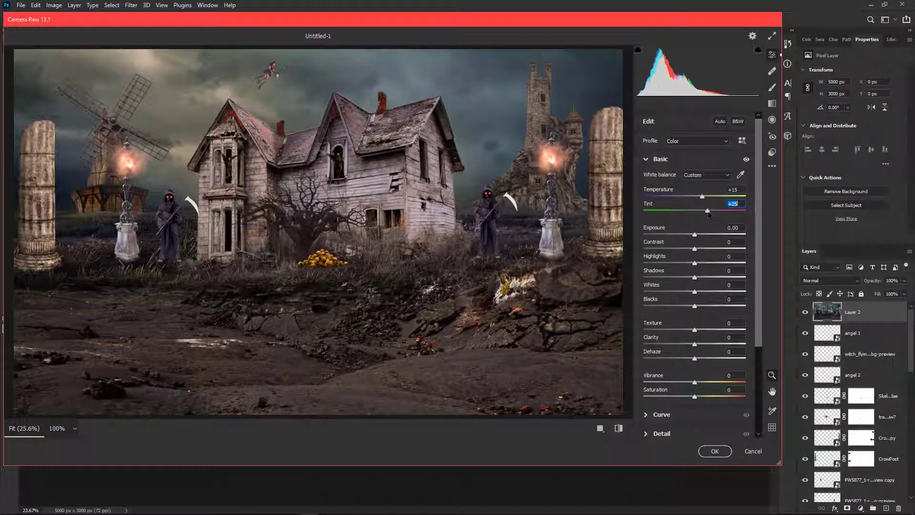
type("10")
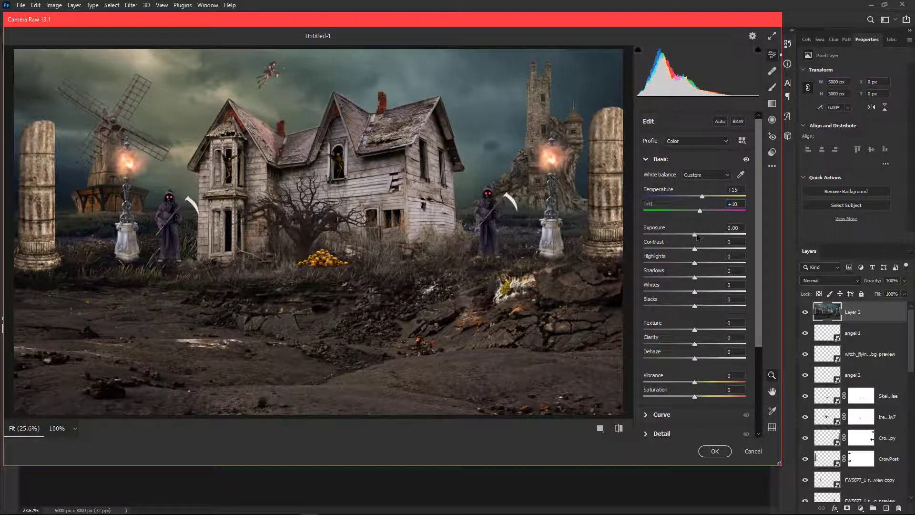
Step: Set Exposure -1.85, Contrast -41, Highlights +33, Shadows -25, Whites -65, Blacks -38, Texture +19, Vibrance +20 and Saturation +5, and apply the filter
left_click_drag(697, 237, 677, 309)
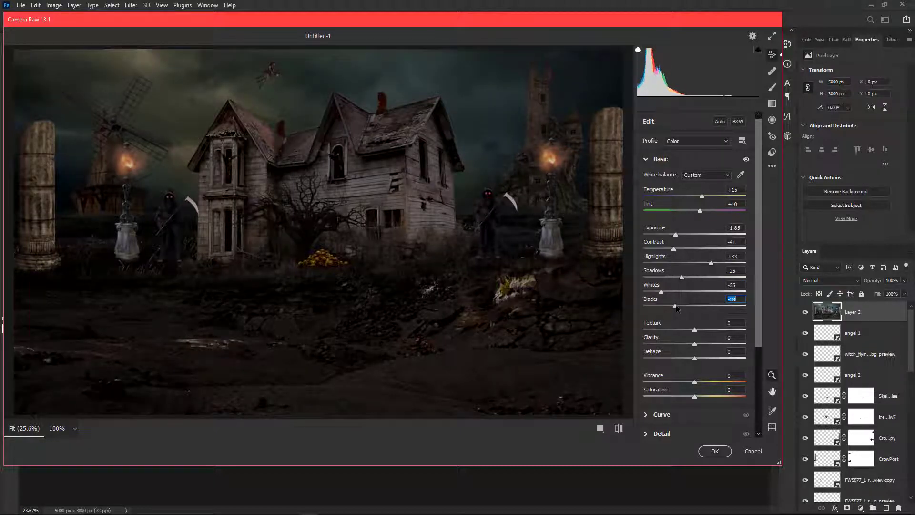
left_click(729, 375)
left_click(695, 332)
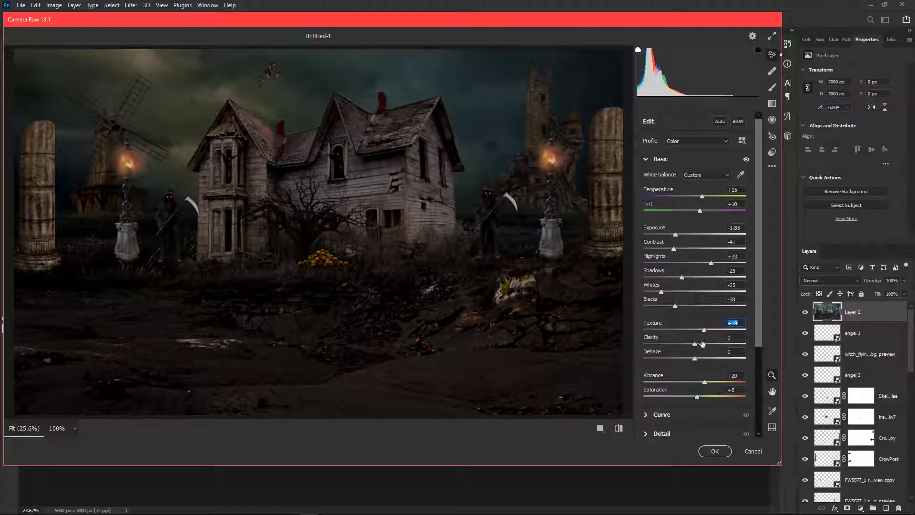
left_click(715, 451)
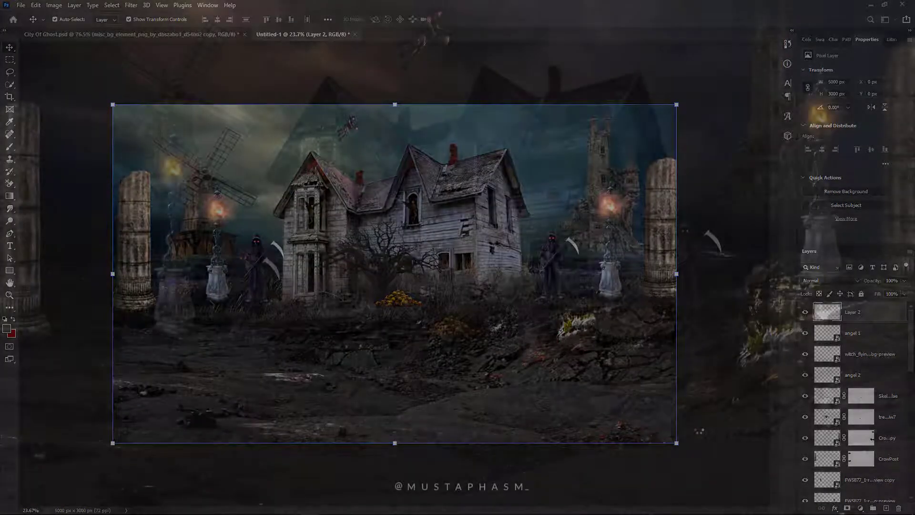